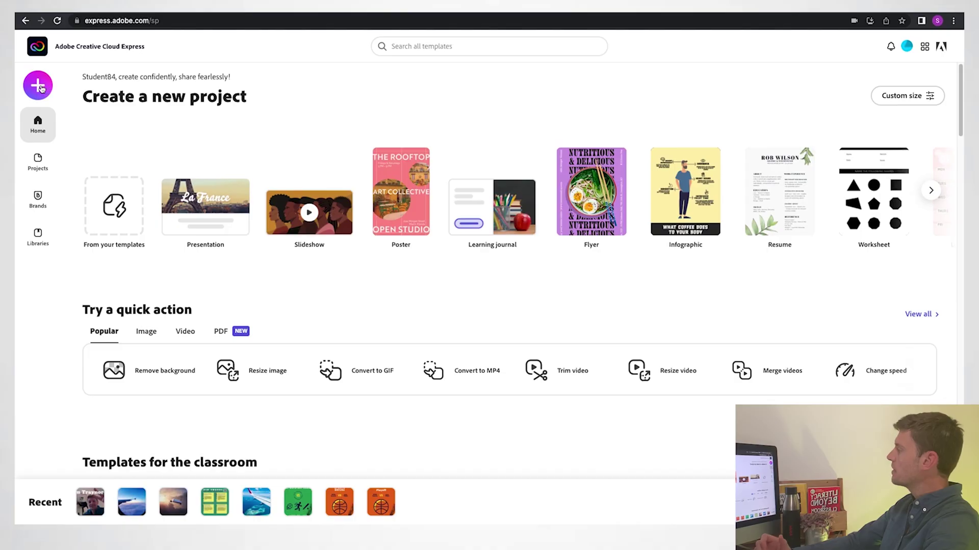
# Create a new video titled 'Transition' and start it from scratch without a story template
pyautogui.click(38, 85)
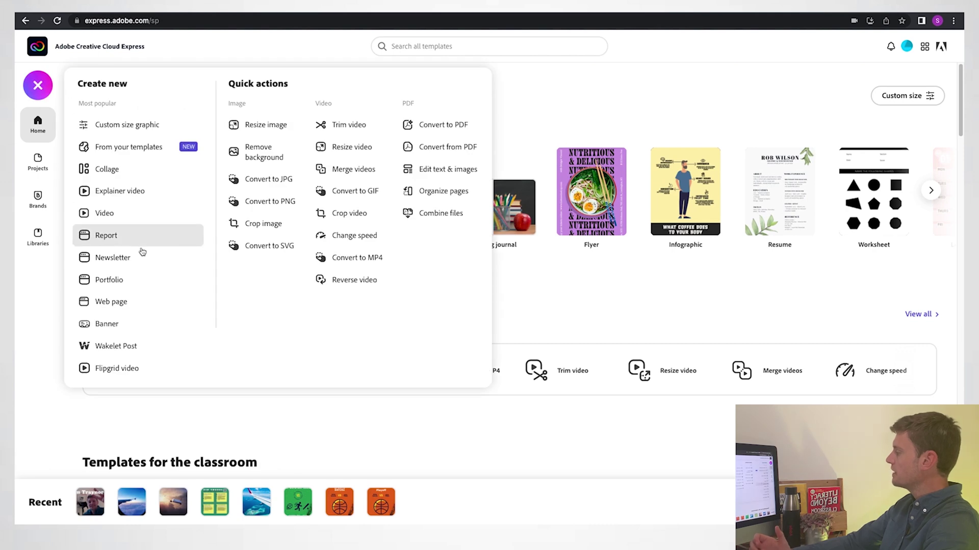
pyautogui.click(127, 213)
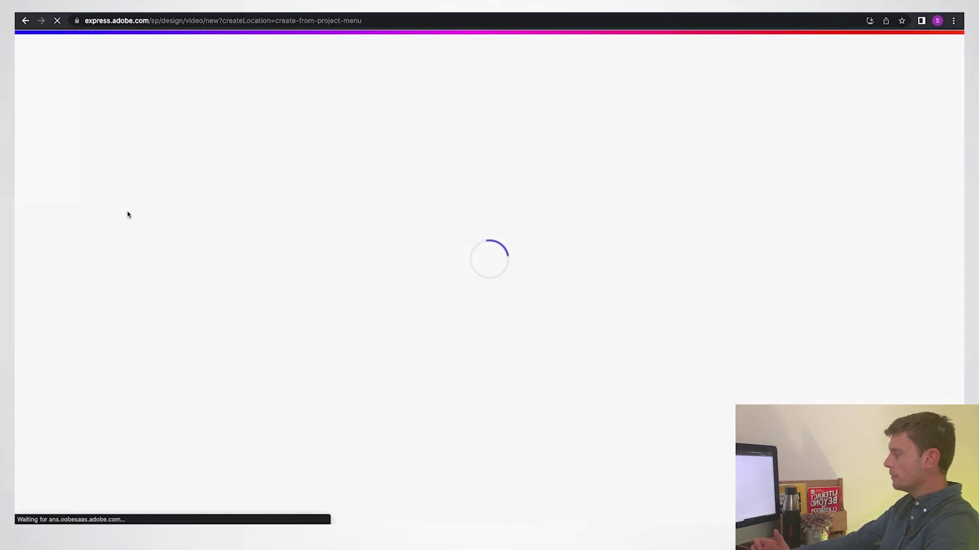
pyautogui.click(297, 286)
pyautogui.write('T')
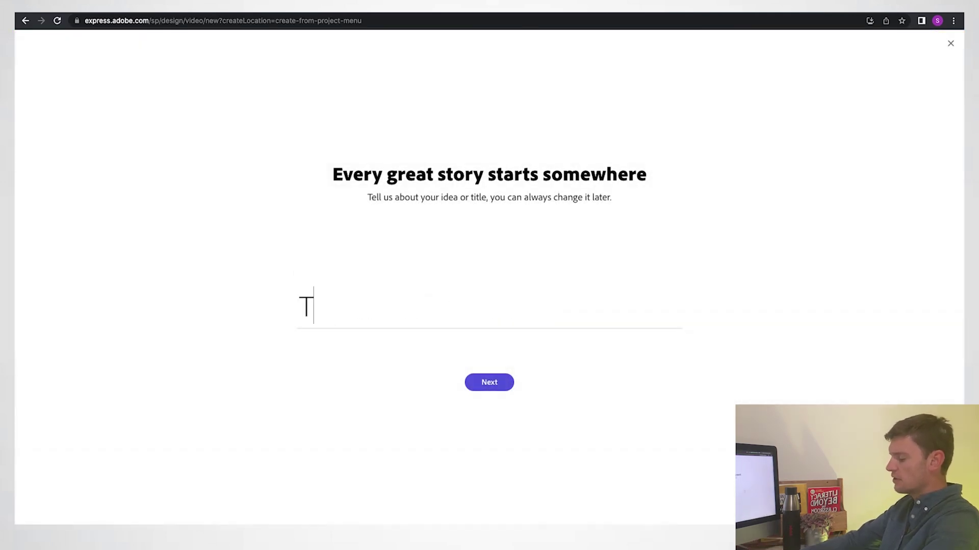
pyautogui.write('ransition')
pyautogui.press('Return')
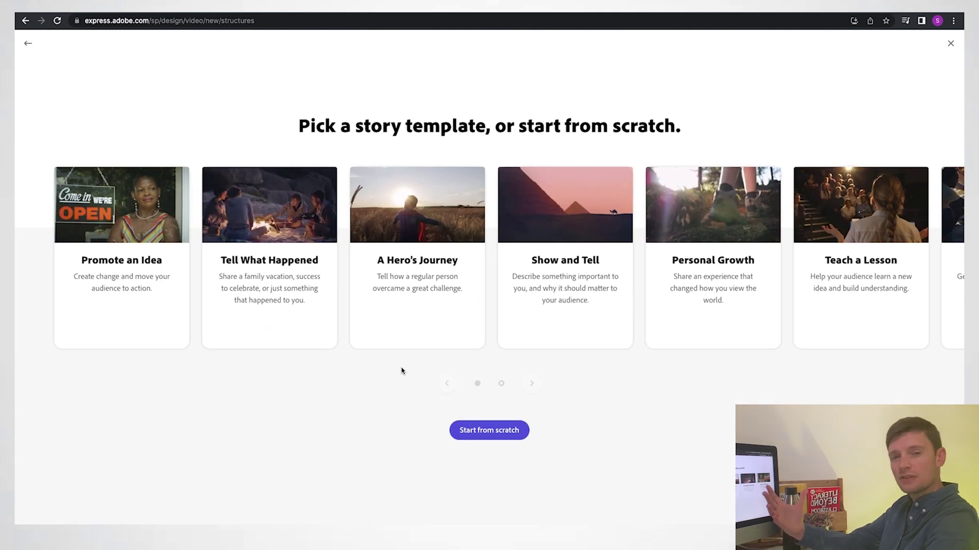
pyautogui.click(477, 431)
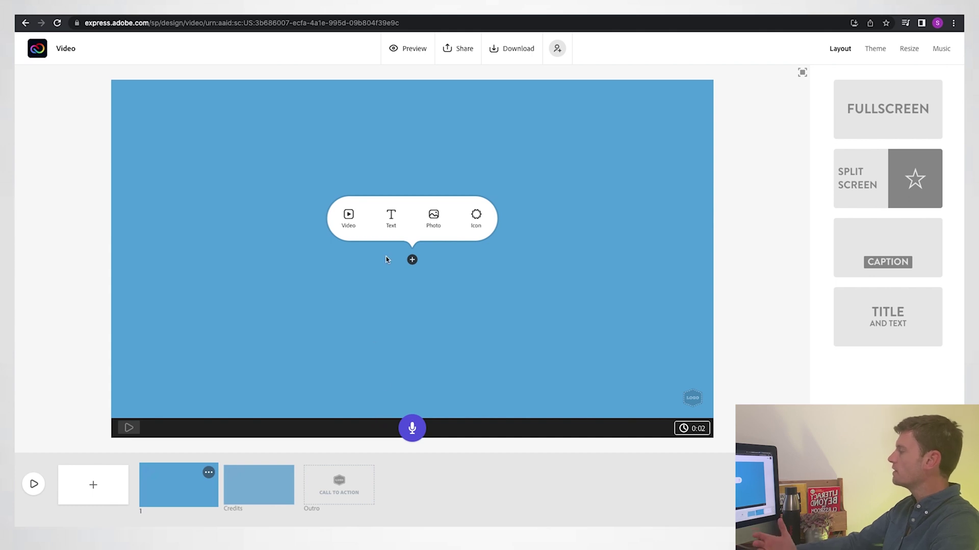
# Switch the first scene to the Fullscreen layout with the presenter's name as its title
pyautogui.click(391, 220)
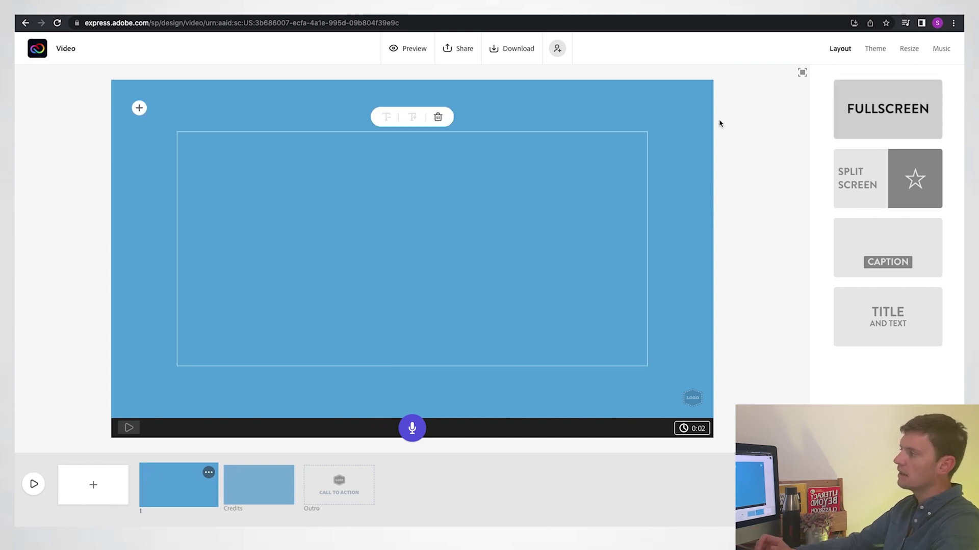
pyautogui.click(877, 110)
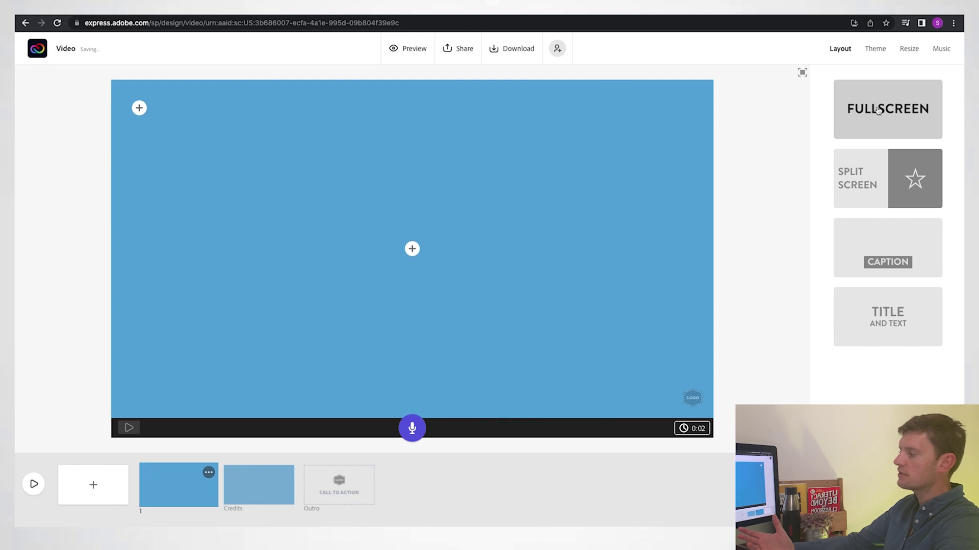
pyautogui.moveTo(409, 251)
pyautogui.click(392, 221)
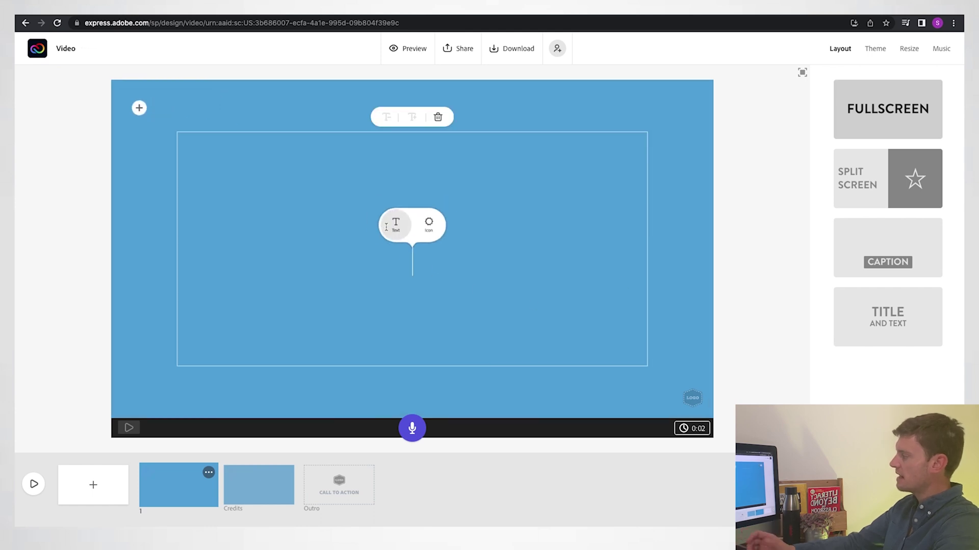
pyautogui.write('Dom Traynor')
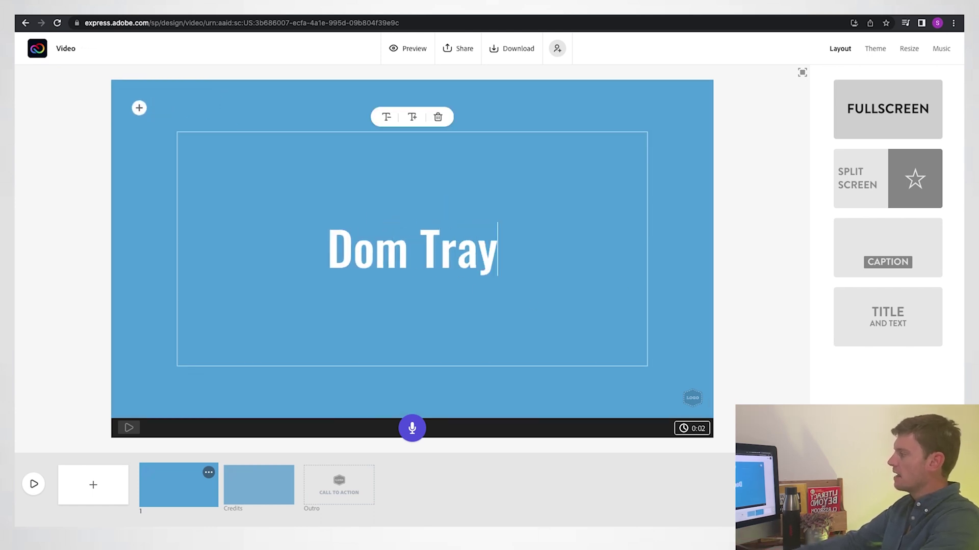
# Set a dirt-bike photo from an Adobe Stock 'bike' search as the scene background
pyautogui.moveTo(140, 109)
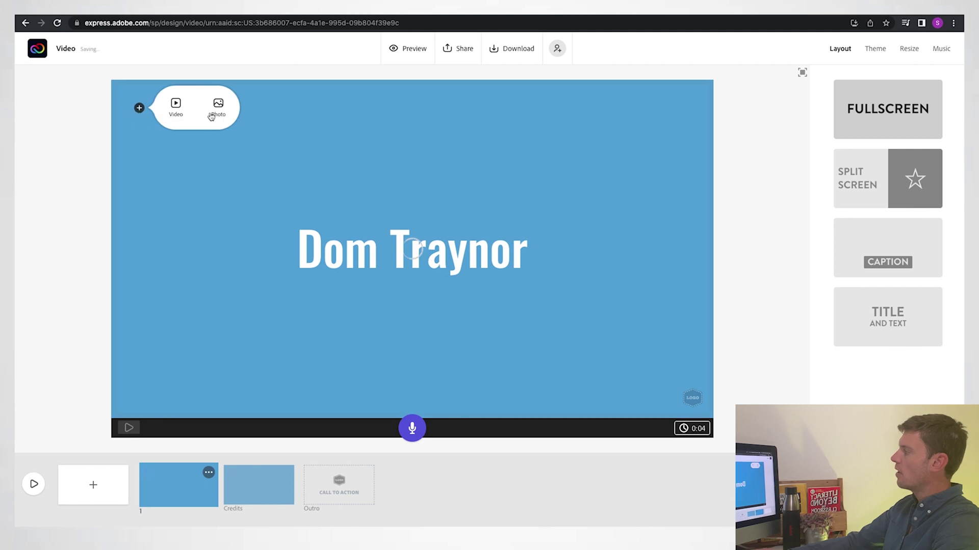
pyautogui.click(223, 114)
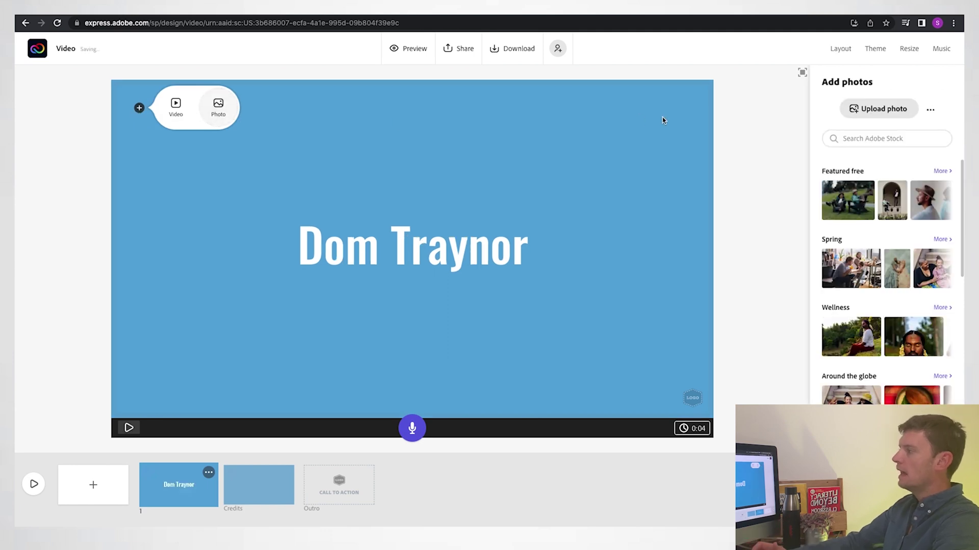
pyautogui.click(827, 137)
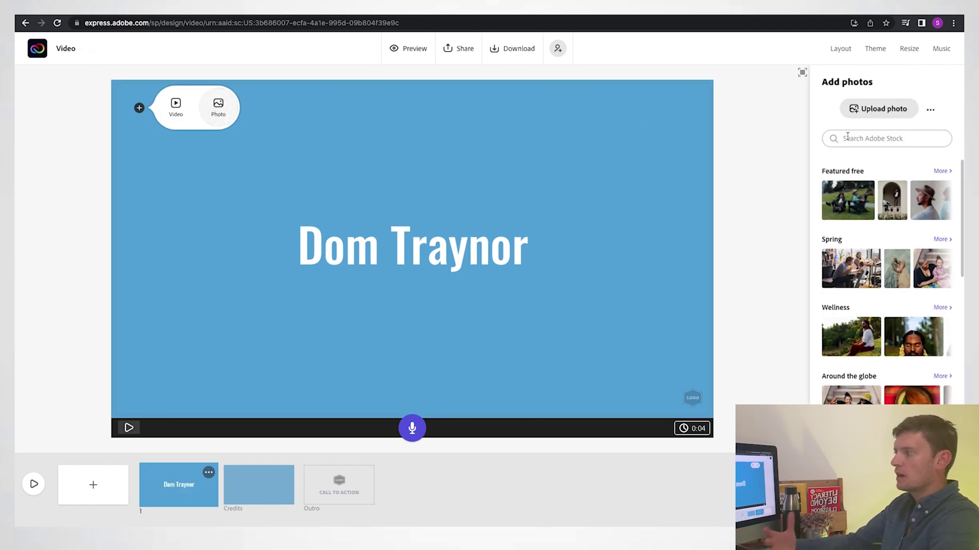
pyautogui.write('b')
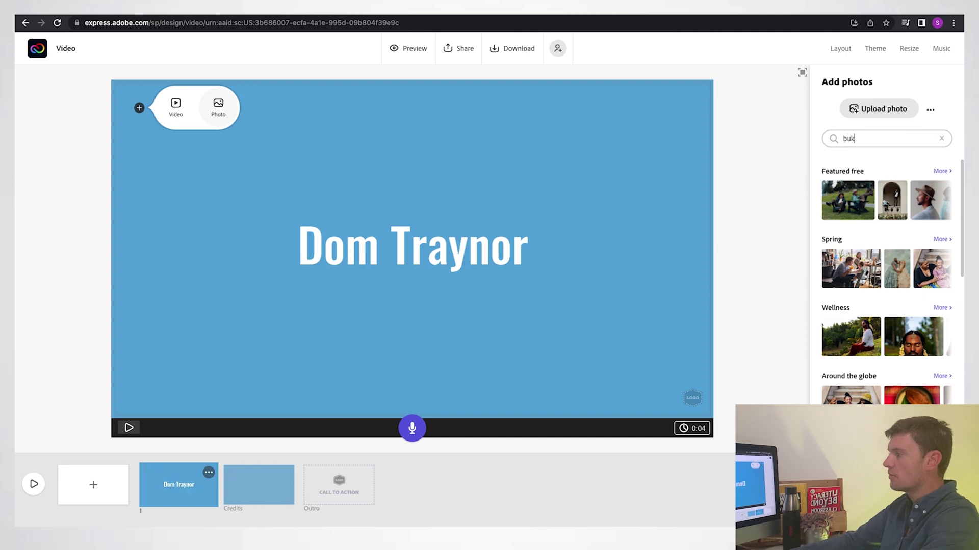
pyautogui.write('ike')
pyautogui.press('Return')
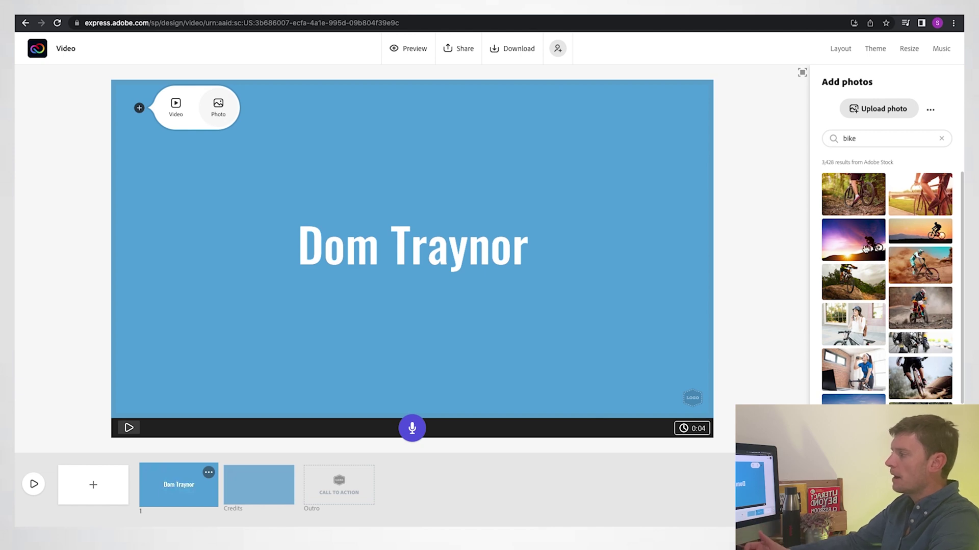
pyautogui.click(920, 265)
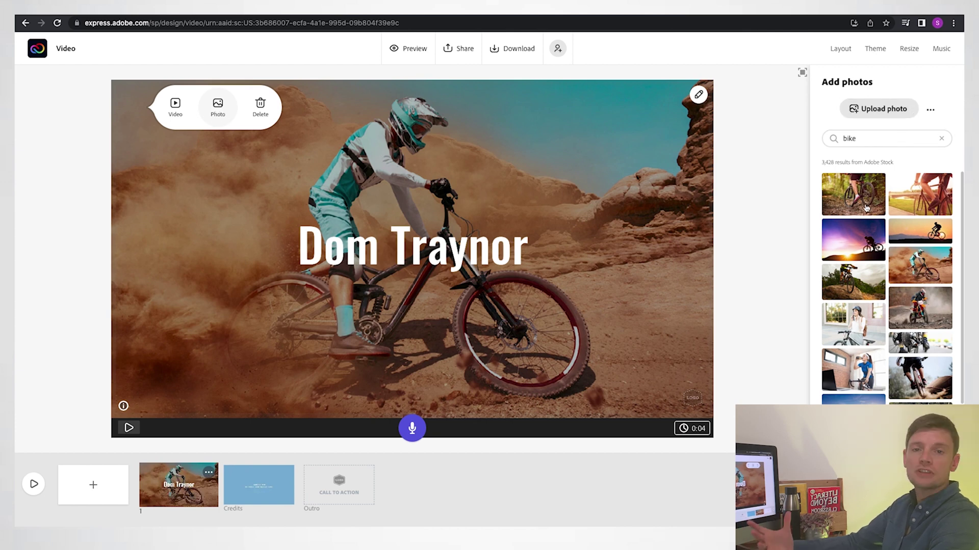
# Take a webcam photo and use it as the first scene's background instead of the bike image
pyautogui.click(932, 110)
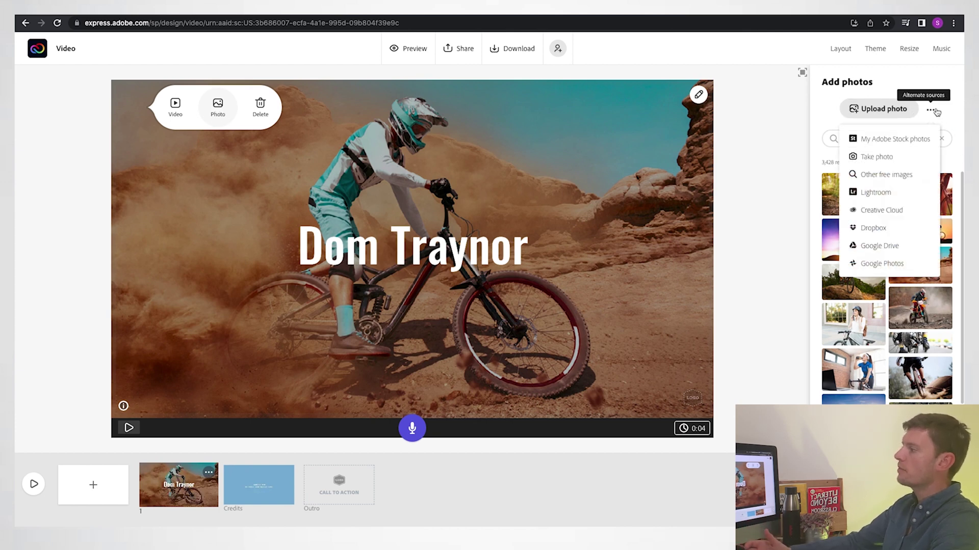
pyautogui.click(896, 161)
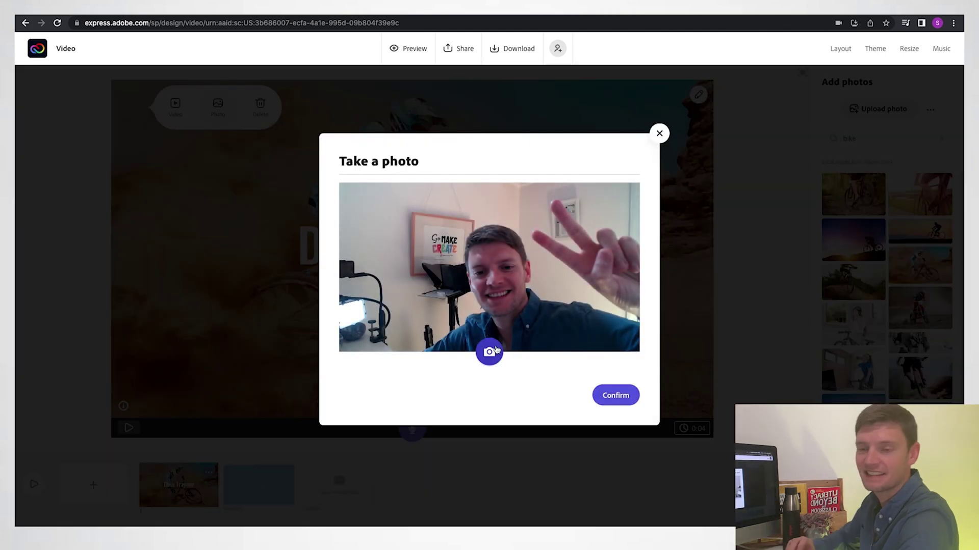
pyautogui.click(615, 396)
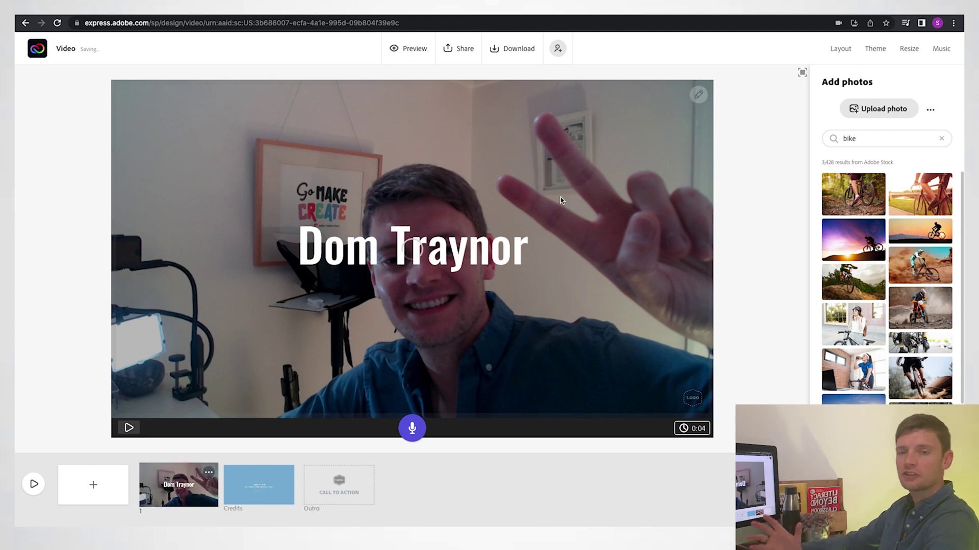
# Zoom the webcam background in two steps, reposition it, and move the name title to the top-left
pyautogui.click(693, 100)
pyautogui.click(699, 113)
pyautogui.click(699, 112)
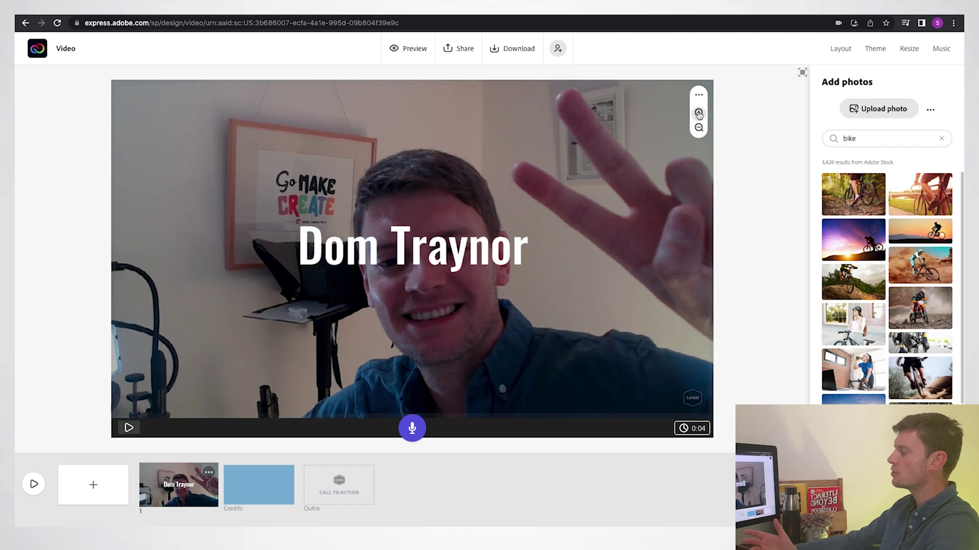
pyautogui.moveTo(612, 258); pyautogui.dragTo(572, 231)
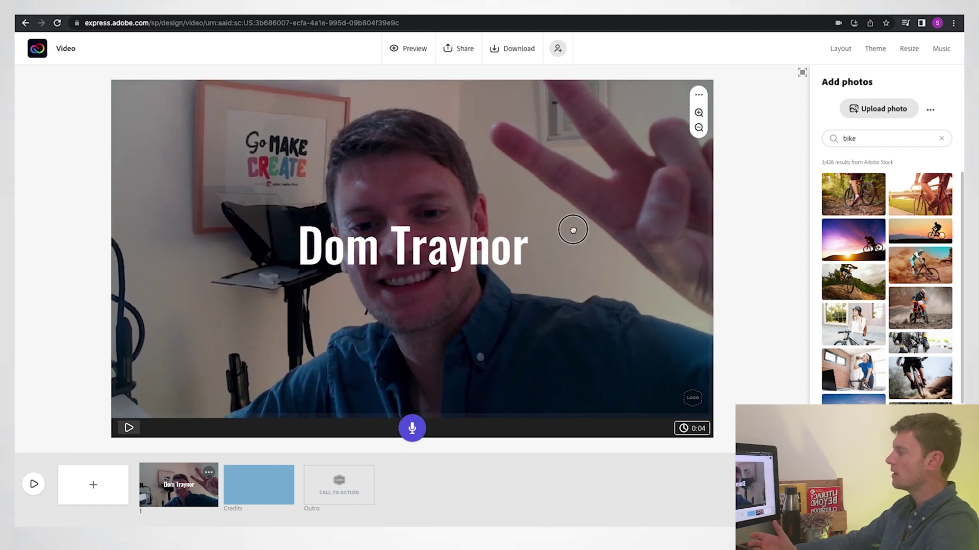
pyautogui.click(479, 262)
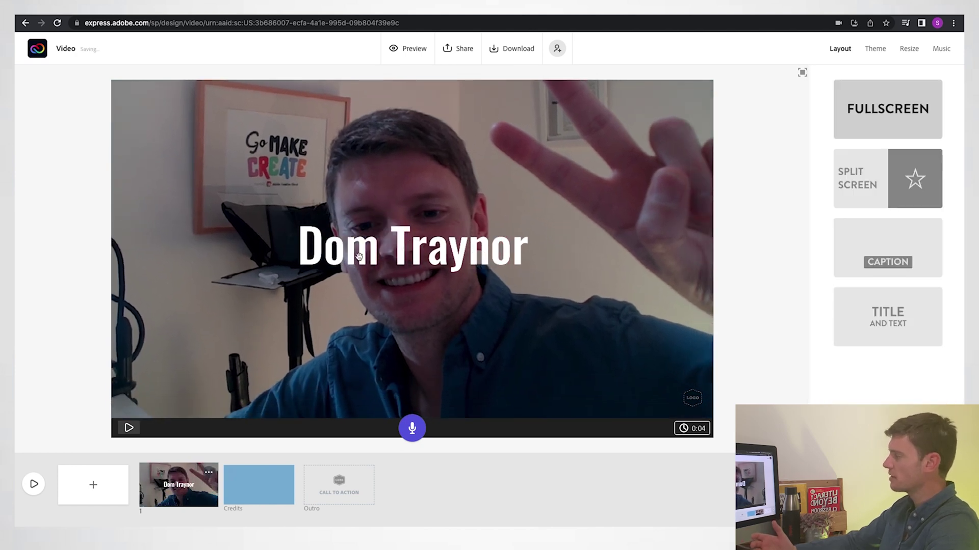
pyautogui.moveTo(357, 248); pyautogui.dragTo(198, 122)
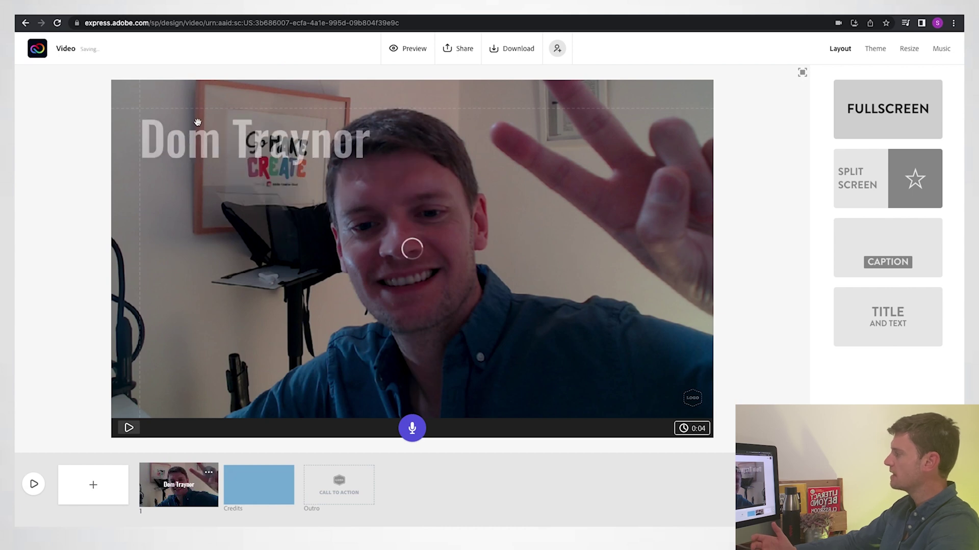
# Apply the Mega theme to the video in its green colour variant
pyautogui.click(874, 48)
pyautogui.scroll(-5, 888, 357)
pyautogui.click(885, 360)
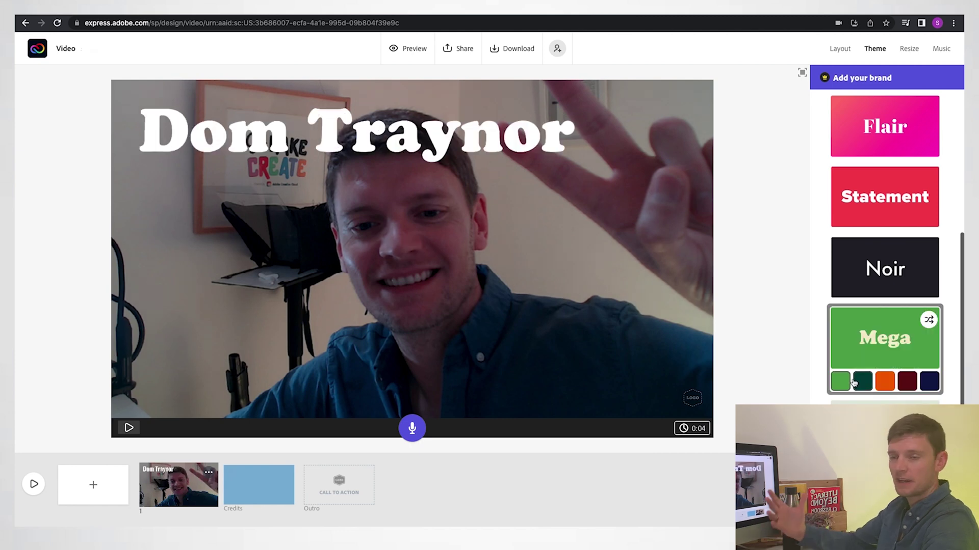
pyautogui.click(884, 383)
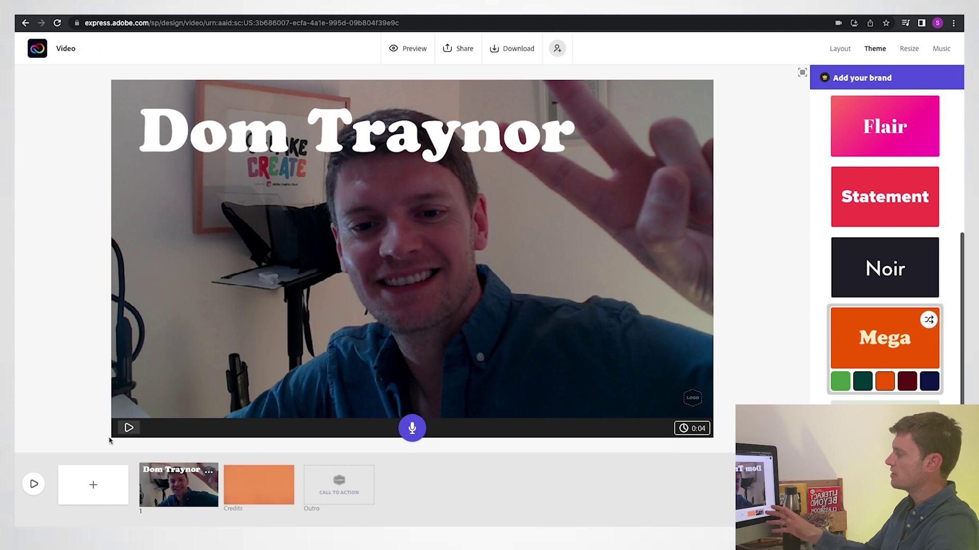
pyautogui.click(839, 384)
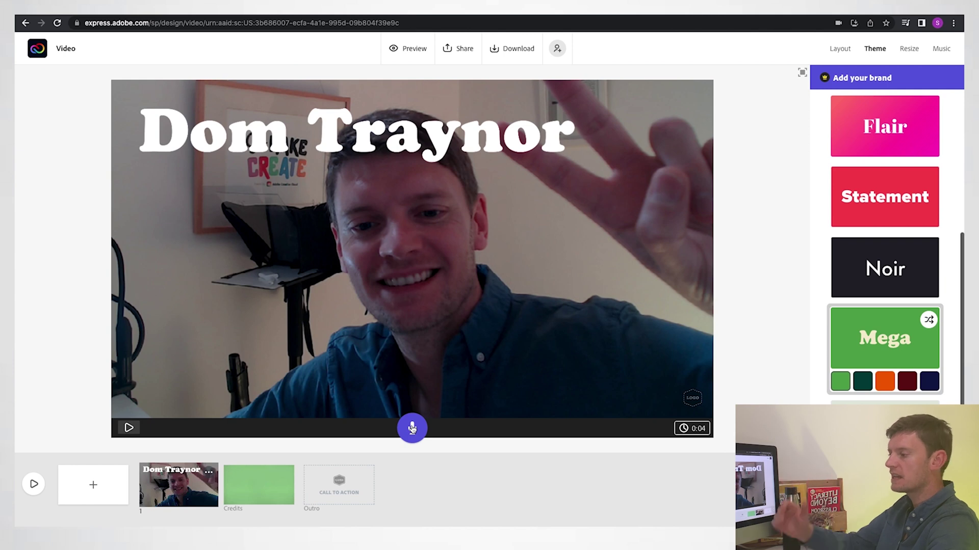
# Record narration for the opening slide, preview it at higher volume, then view the mood-sorted Music tracks
pyautogui.click(412, 428)
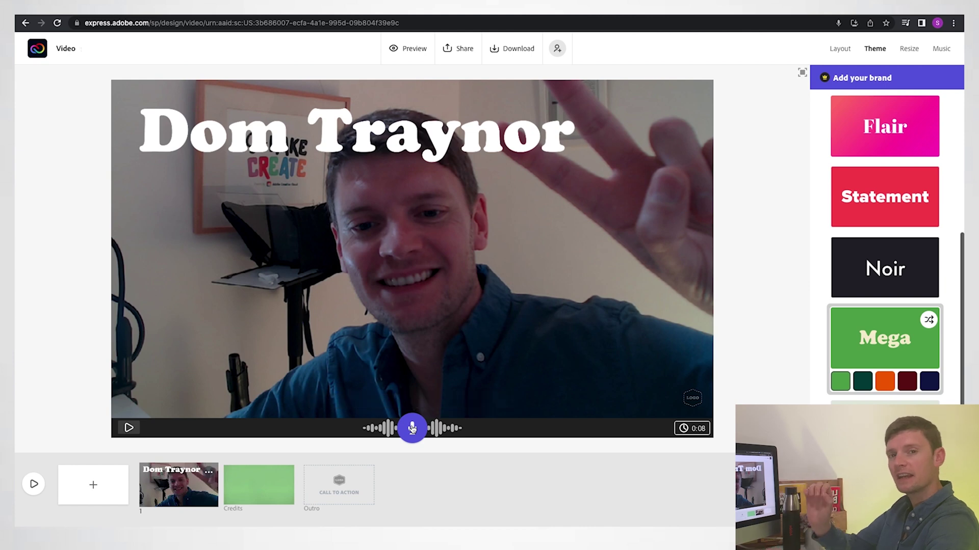
pyautogui.click(131, 431)
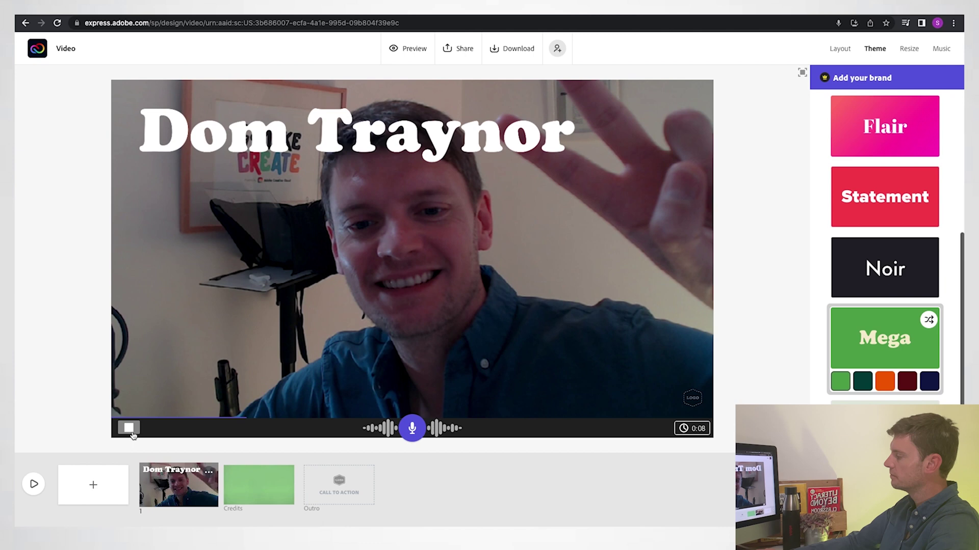
pyautogui.press('XF86AudioRaiseVolume')
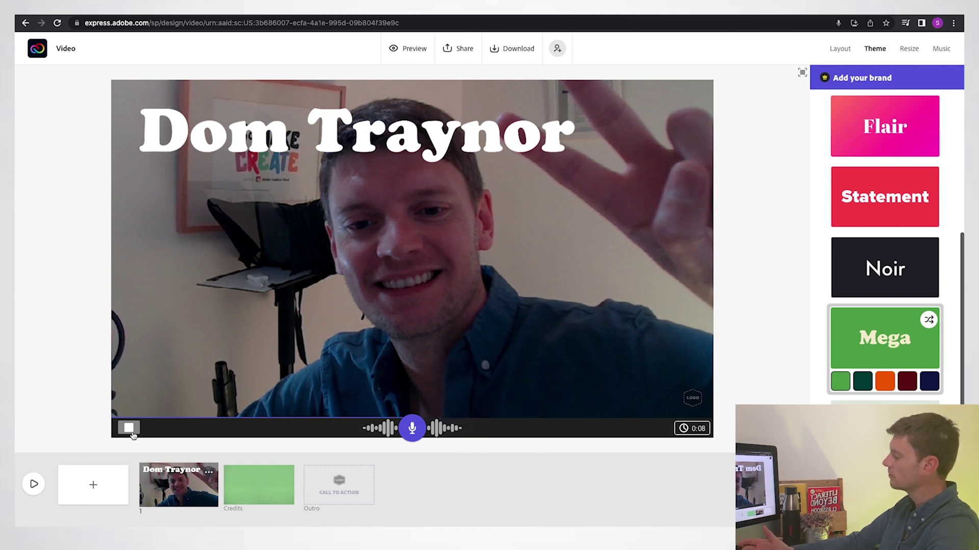
pyautogui.click(130, 431)
pyautogui.click(941, 48)
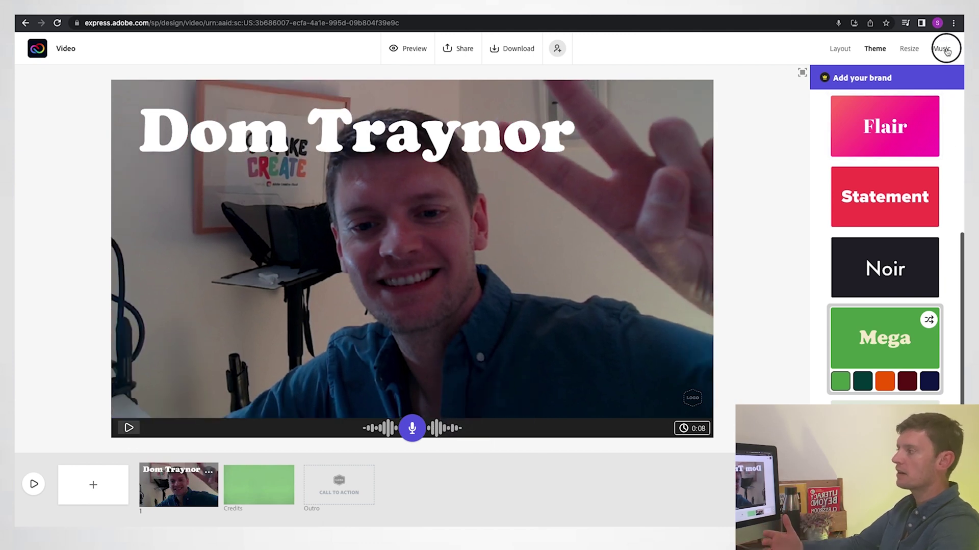
pyautogui.scroll(10, 878, 382)
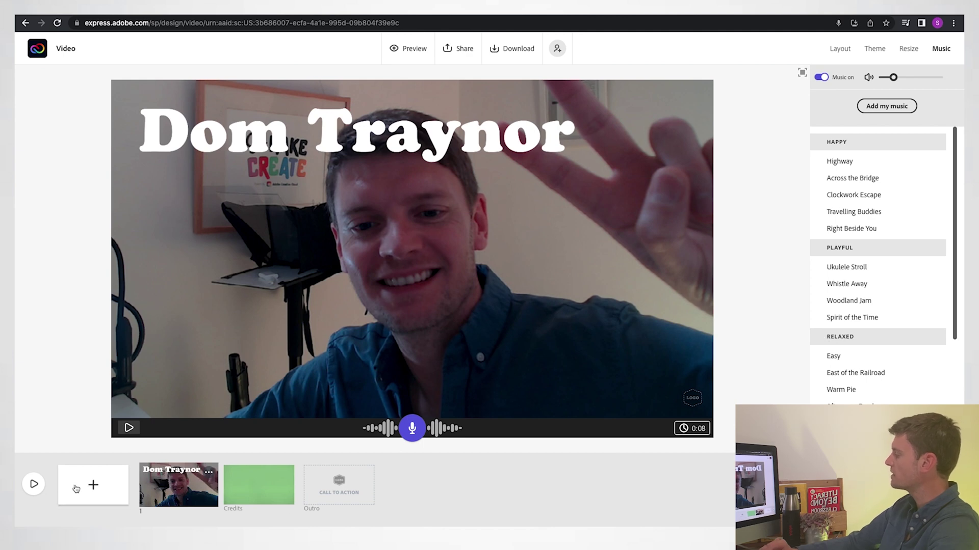
# Add a Split Screen scene 2 with 'What has your primary school journey been like?' on the left half
pyautogui.click(91, 485)
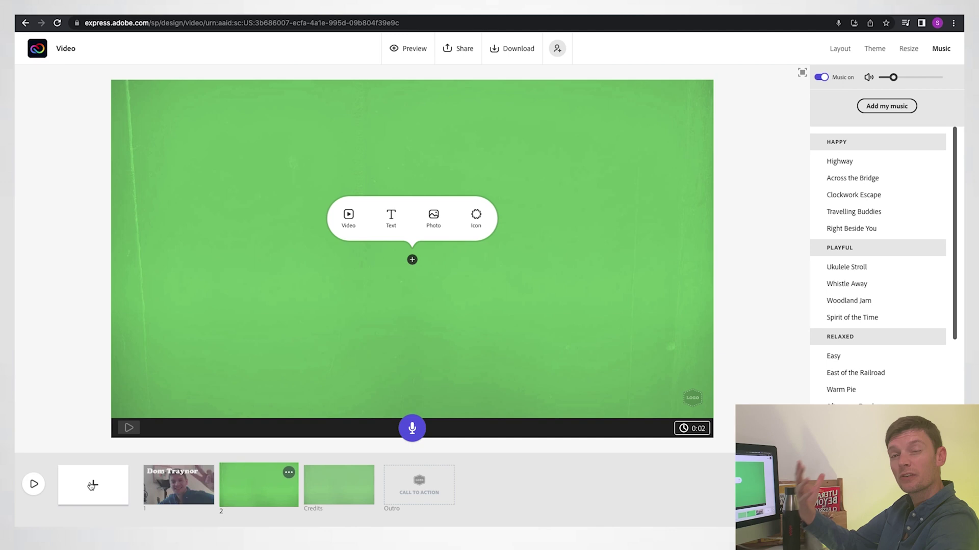
pyautogui.click(845, 56)
pyautogui.click(871, 175)
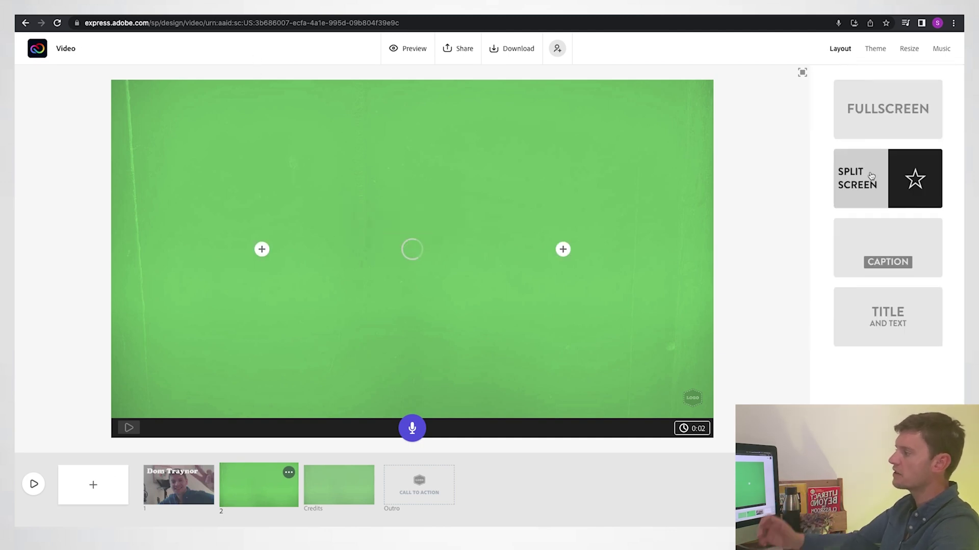
pyautogui.click(261, 249)
pyautogui.click(240, 224)
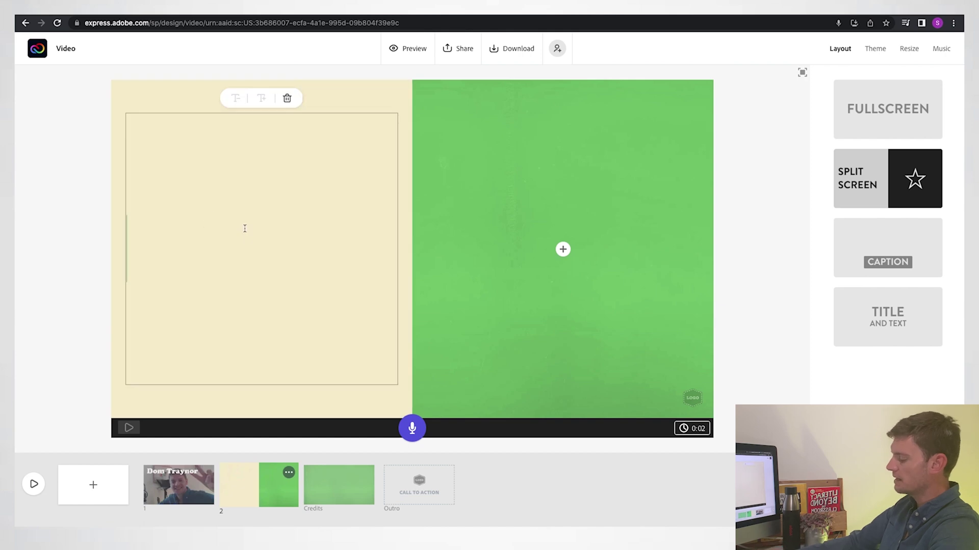
pyautogui.write('What has your primary school journey been like?')
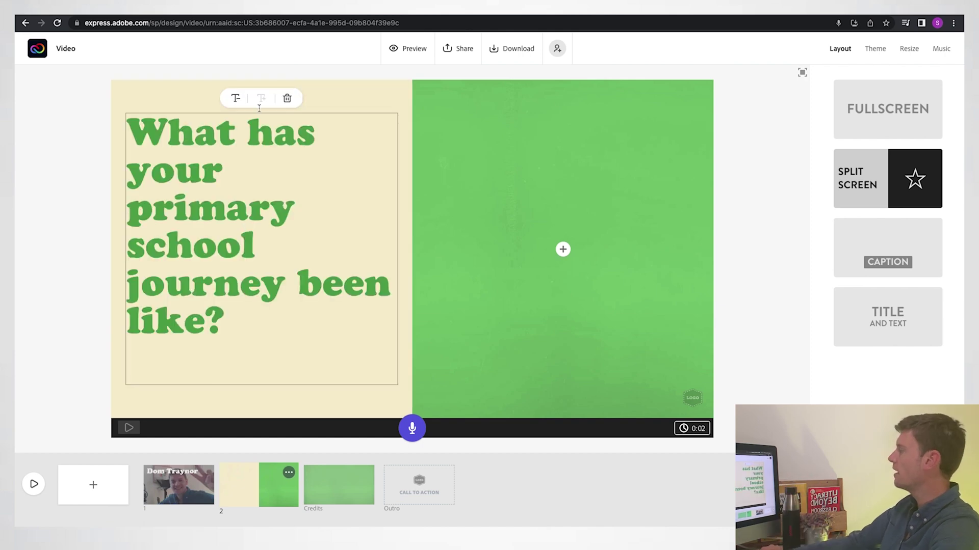
pyautogui.click(71, 141)
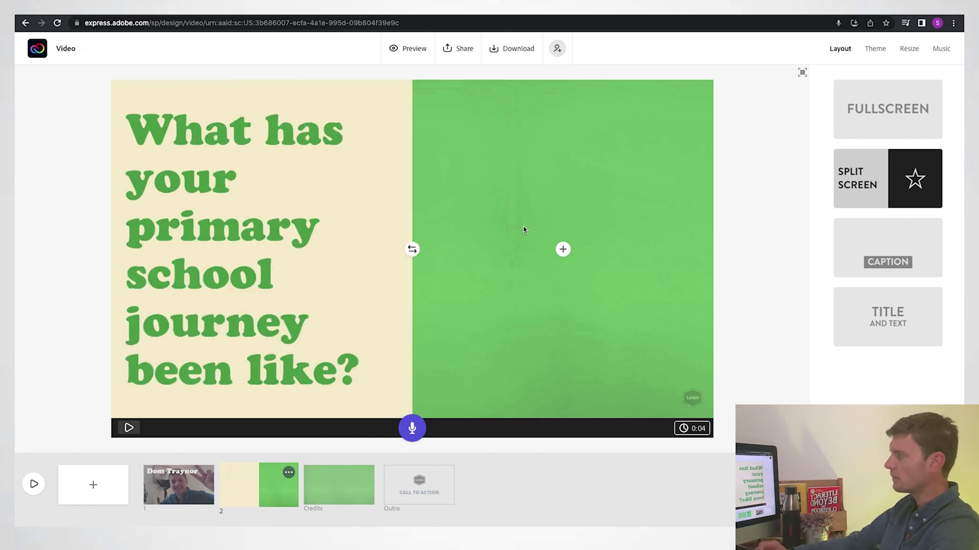
# Place a computer icon from an icon search on the right half of scene 2
pyautogui.click(563, 250)
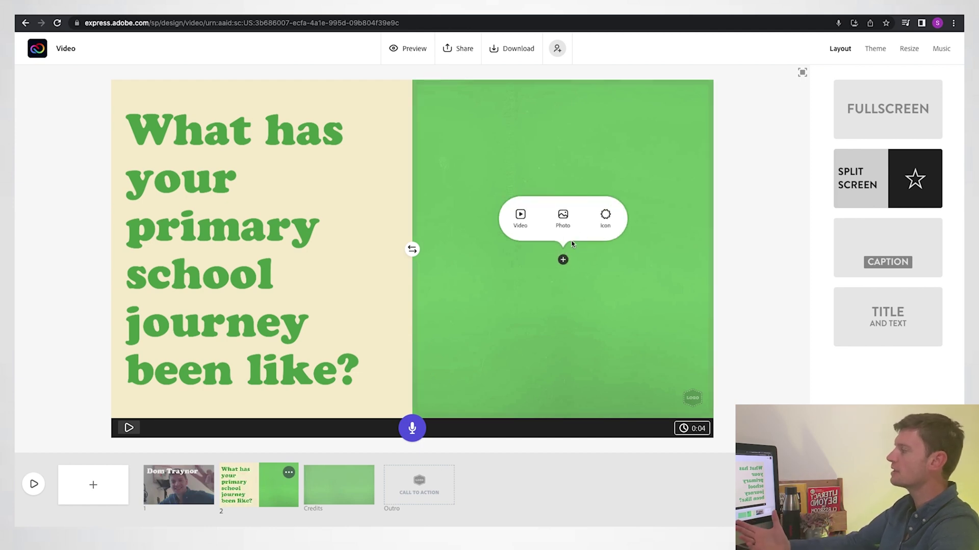
pyautogui.click(599, 228)
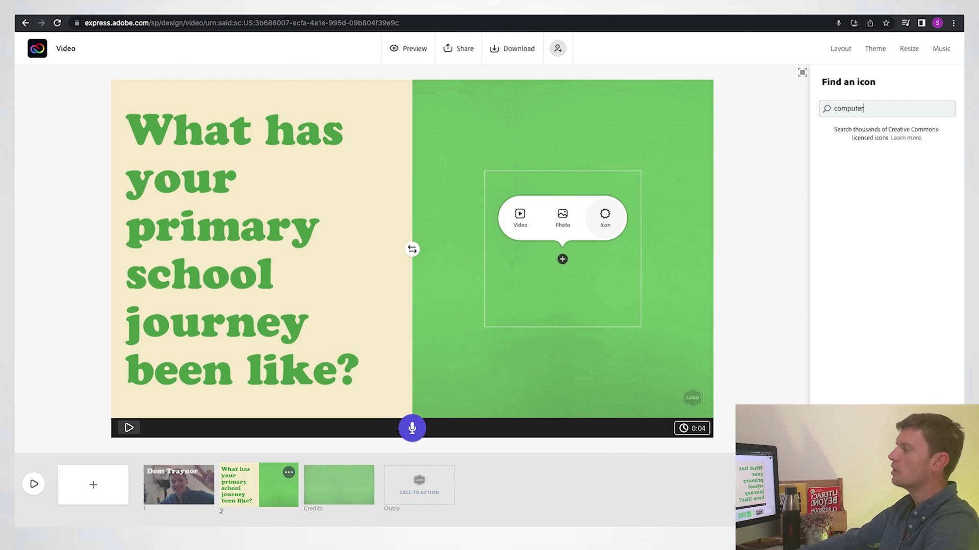
pyautogui.press('Return')
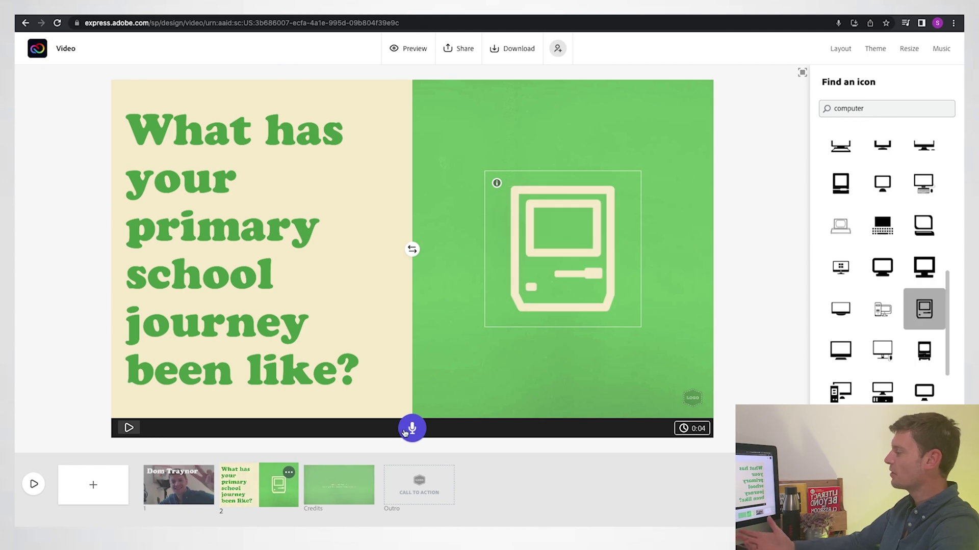
# Record a 12-second narration for scene 2 and add a blank third scene
pyautogui.moveTo(407, 432); pyautogui.dragTo(407, 432)
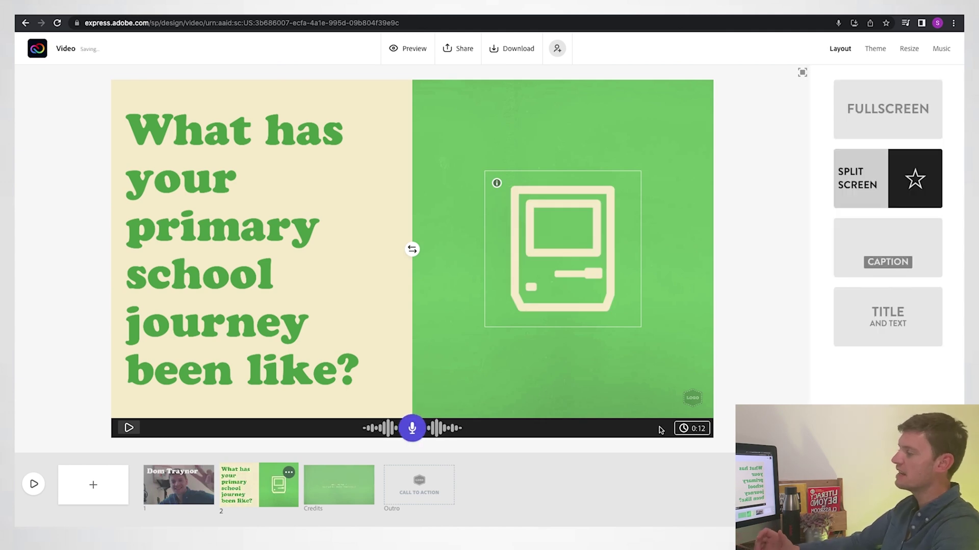
pyautogui.moveTo(696, 431)
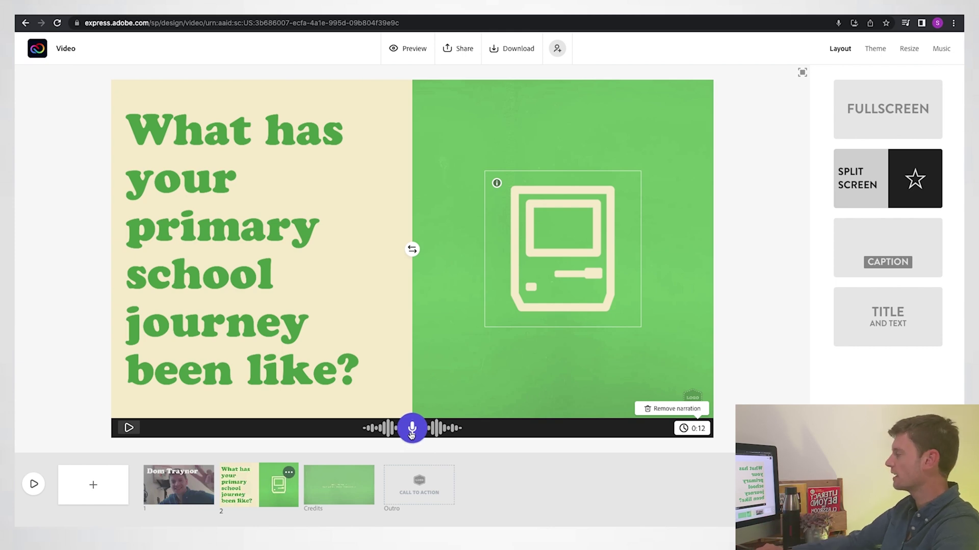
pyautogui.click(94, 486)
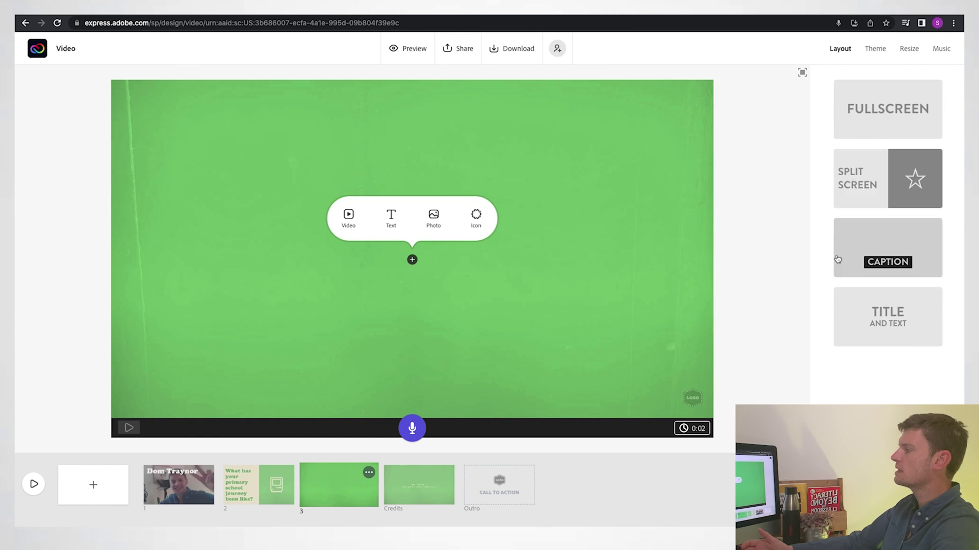
# Give scene 3 a Title and Text layout asking 'What are you most proud of?' in smaller text, then return to the script
pyautogui.click(889, 327)
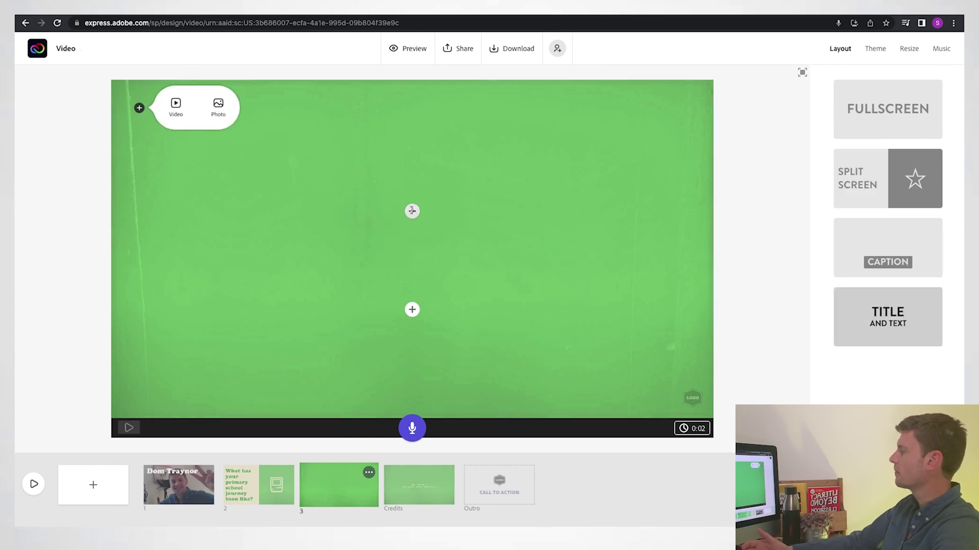
pyautogui.click(412, 211)
pyautogui.write('What are you most proud of?')
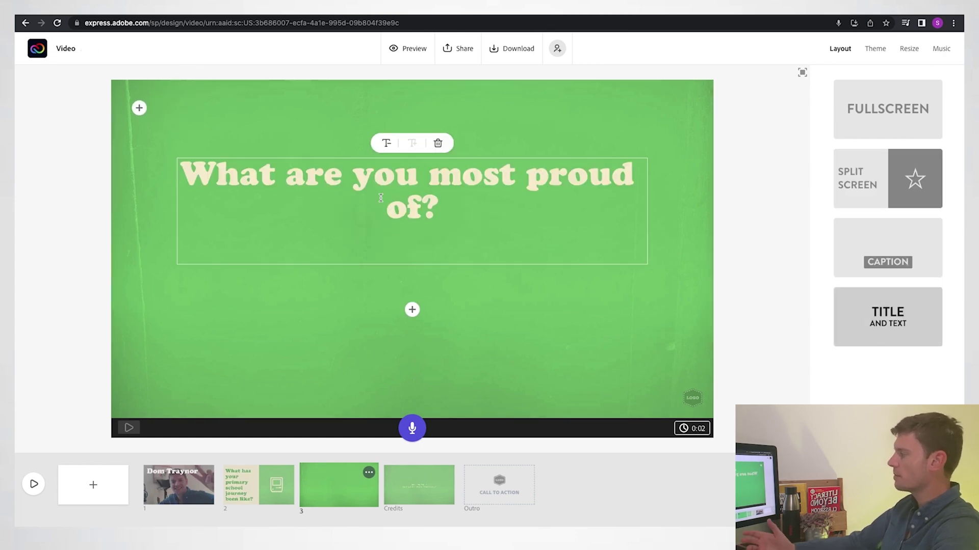
pyautogui.click(384, 146)
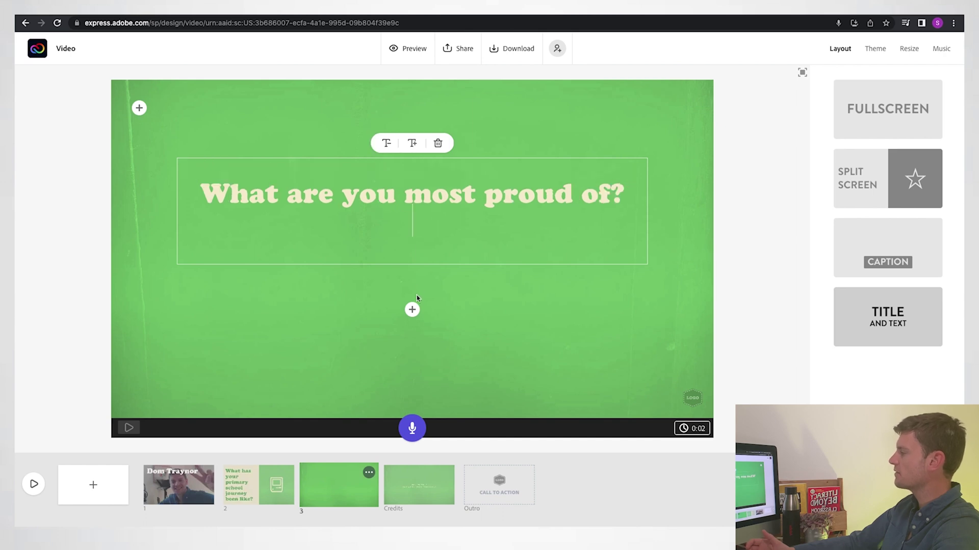
pyautogui.hotkey('ctrl', 'shift', 'Tab')
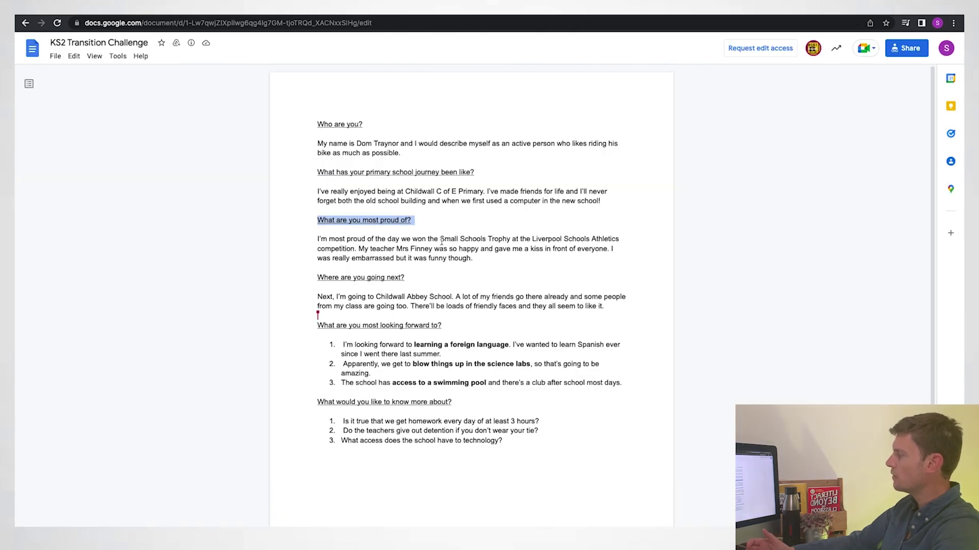
# Select the line 'Small Schools Trophy @ Liverpool Schools Athletics' in the script document
pyautogui.moveTo(441, 240); pyautogui.dragTo(619, 239)
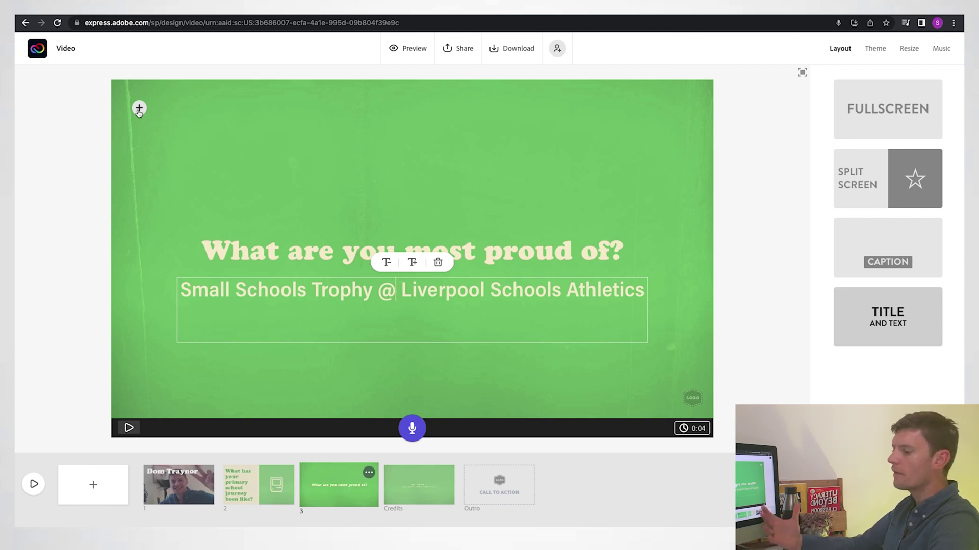
# Add a running-track video, trimmed to a 5-second section, as scene 3's background
pyautogui.click(139, 109)
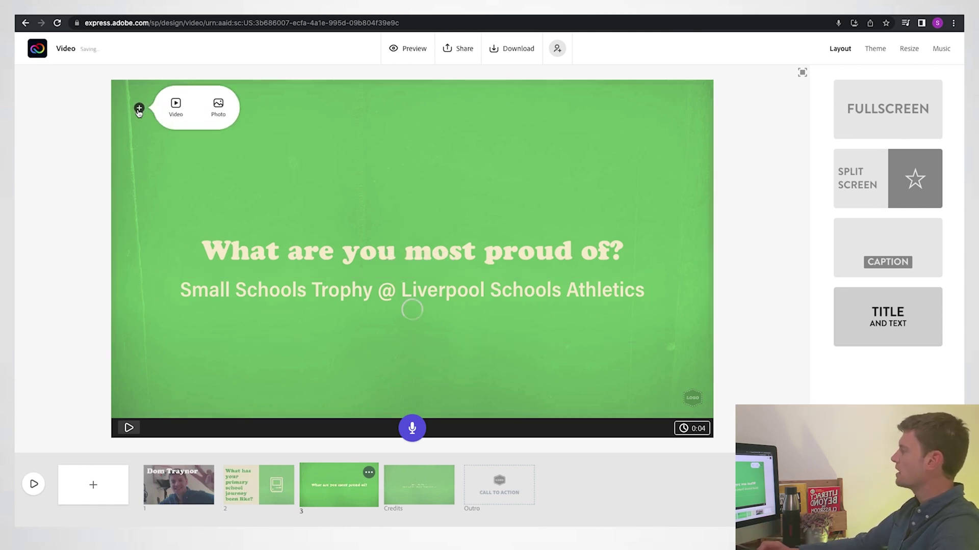
pyautogui.click(179, 110)
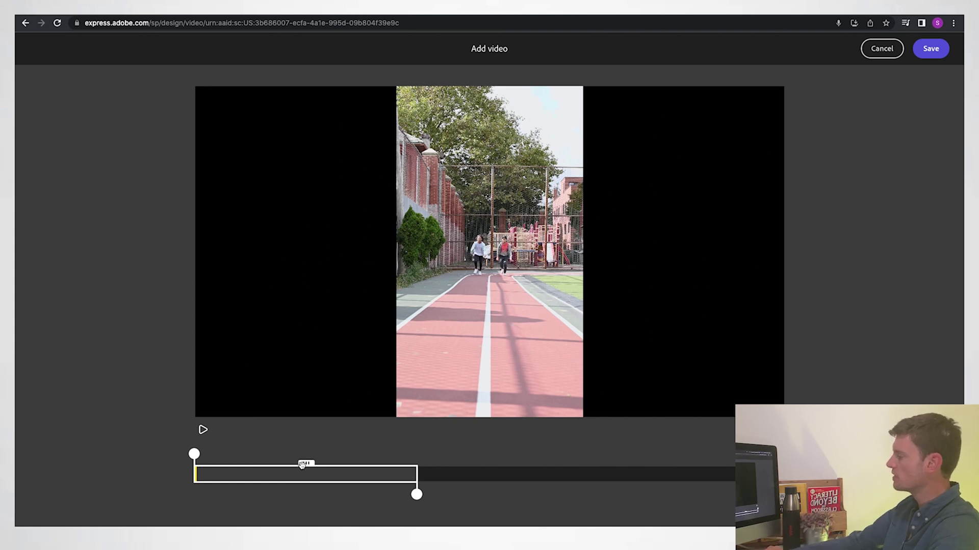
pyautogui.moveTo(417, 494); pyautogui.dragTo(564, 495)
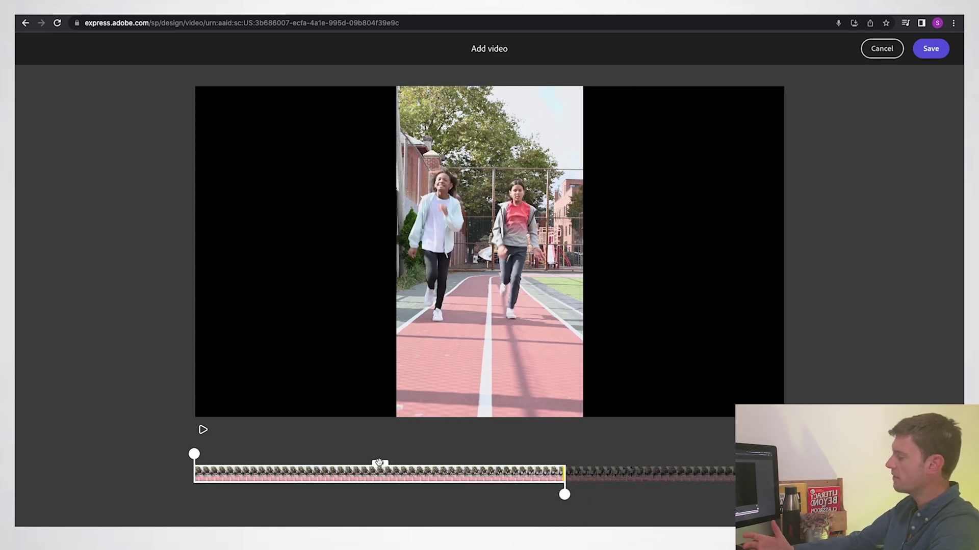
pyautogui.moveTo(380, 463); pyautogui.dragTo(358, 466)
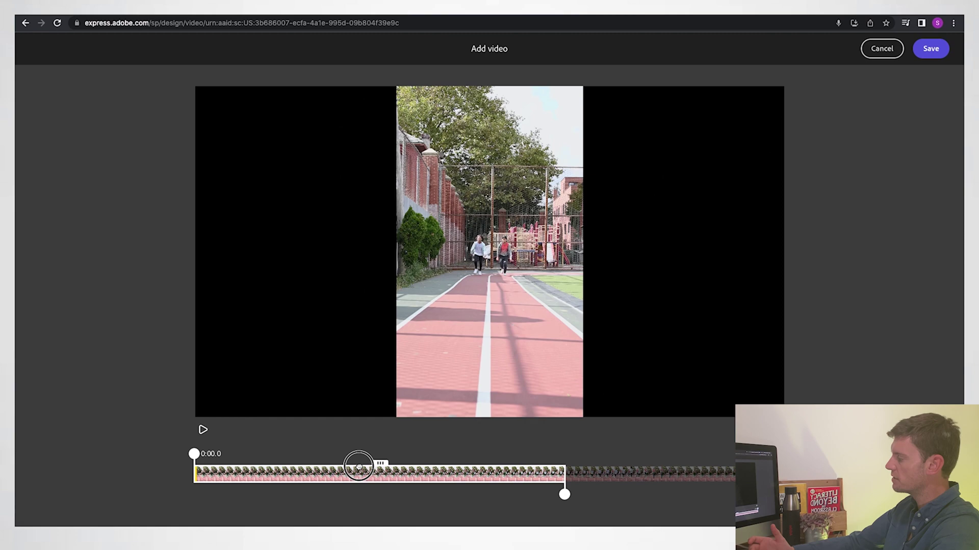
pyautogui.click(933, 55)
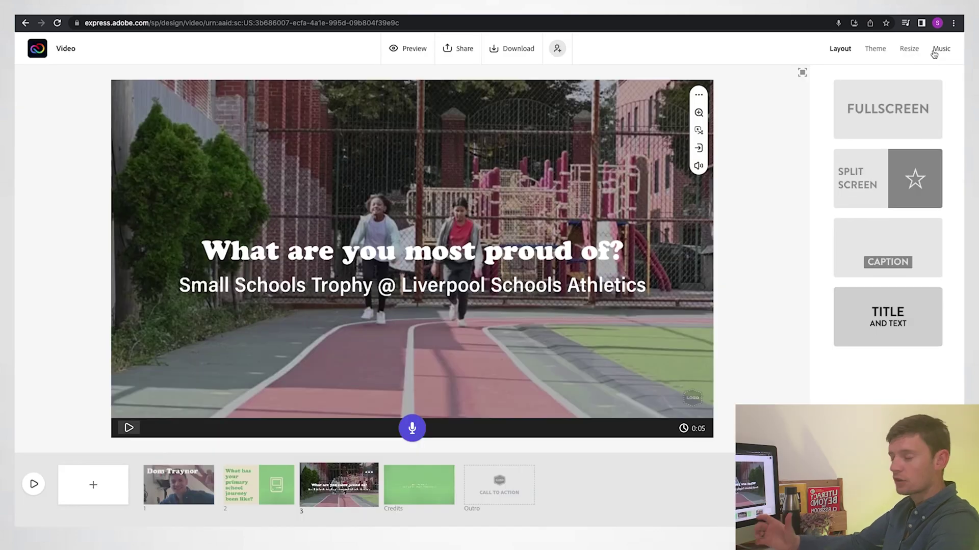
# Record scene 3's voiceover, set the clip's volume to Soft, and reopen it for trimming
pyautogui.click(413, 429)
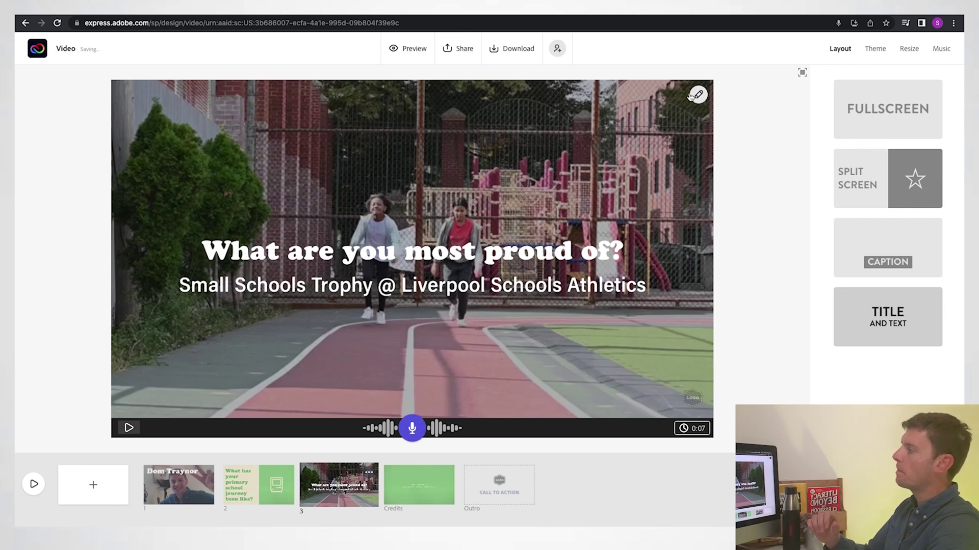
pyautogui.moveTo(699, 132)
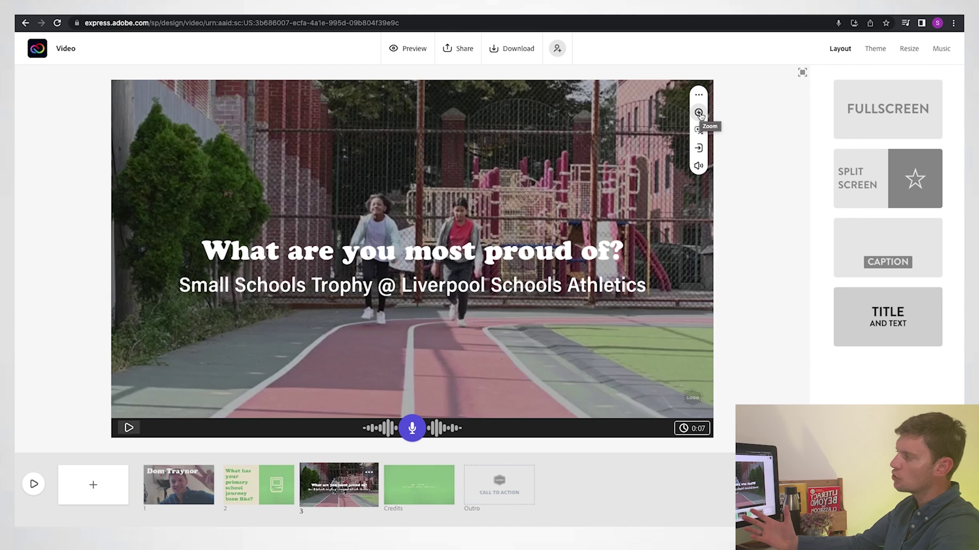
pyautogui.click(699, 167)
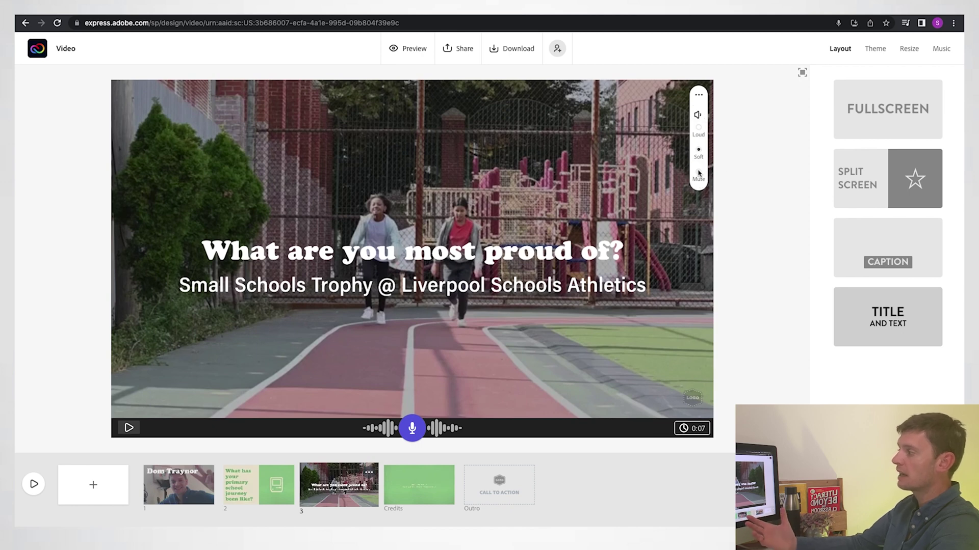
pyautogui.click(672, 134)
pyautogui.click(699, 95)
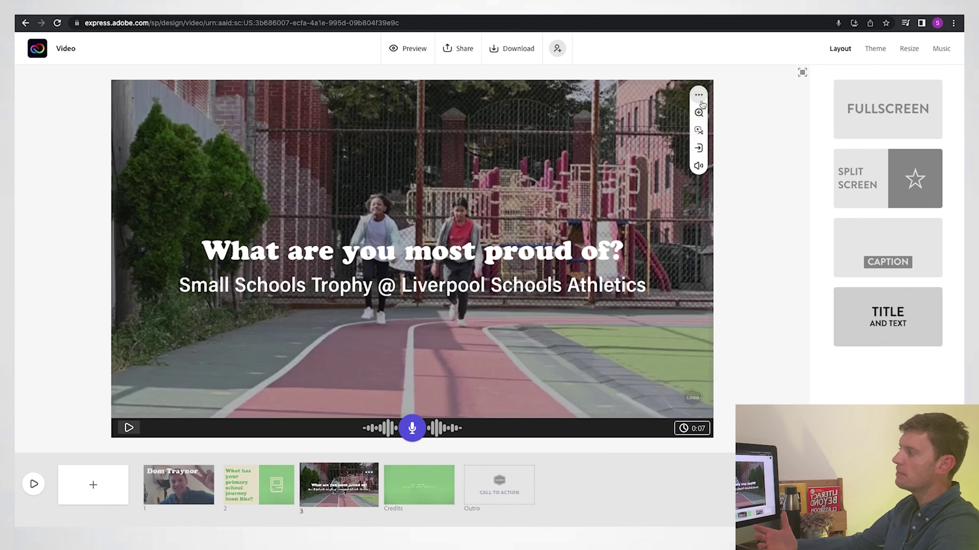
pyautogui.click(698, 131)
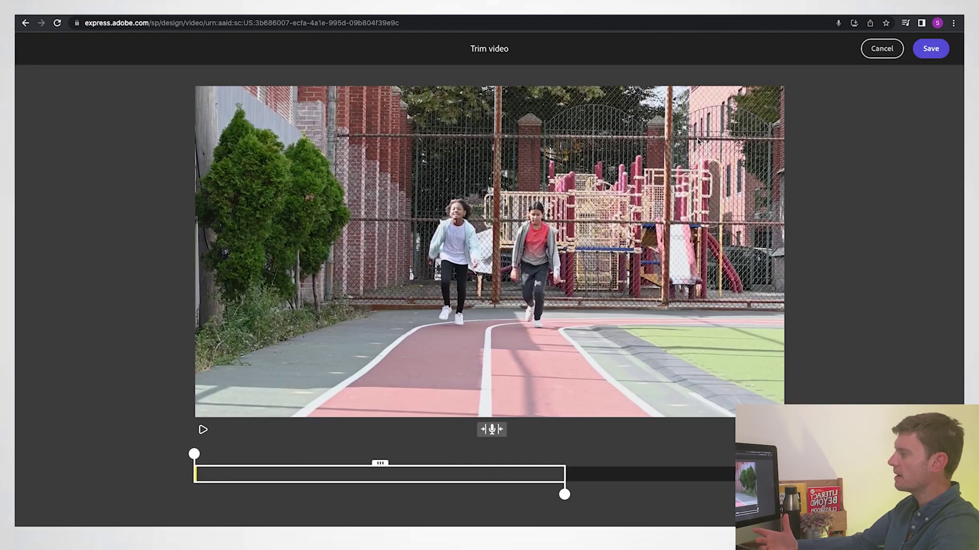
# Extend scene 3's trimmed clip to its full end and align it to the narration length
pyautogui.click(491, 431)
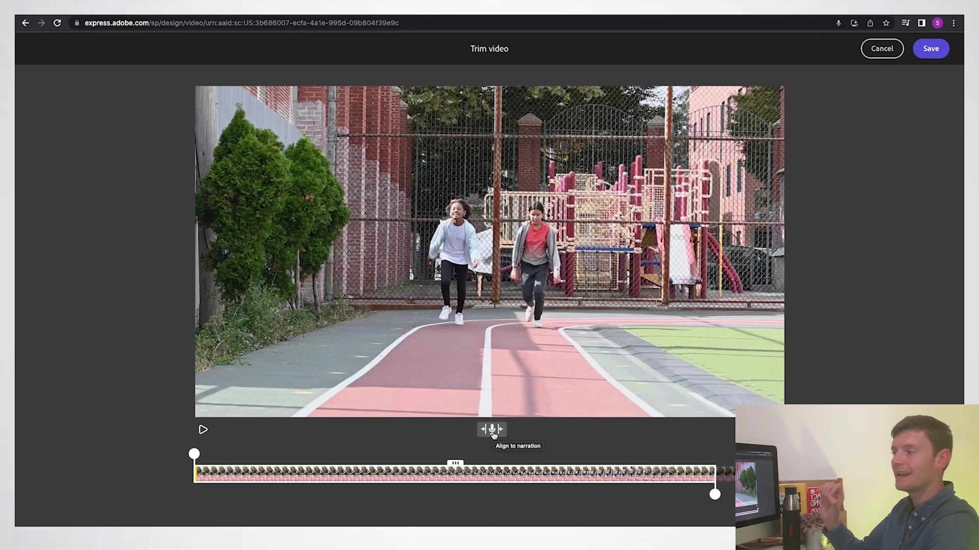
pyautogui.click(492, 431)
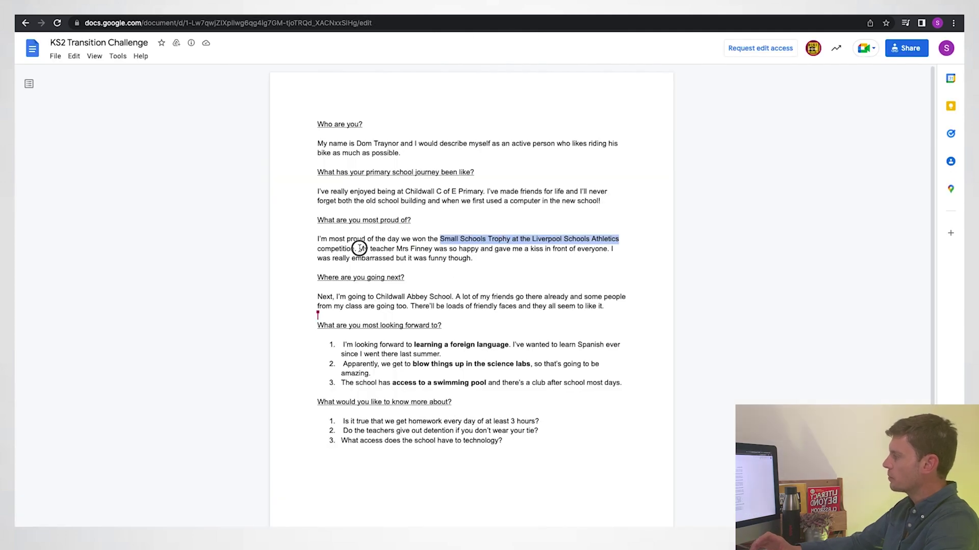
# Select and copy the two sentences beginning 'My teacher' from the script
pyautogui.moveTo(359, 249); pyautogui.dragTo(476, 259)
pyautogui.press('super+c')
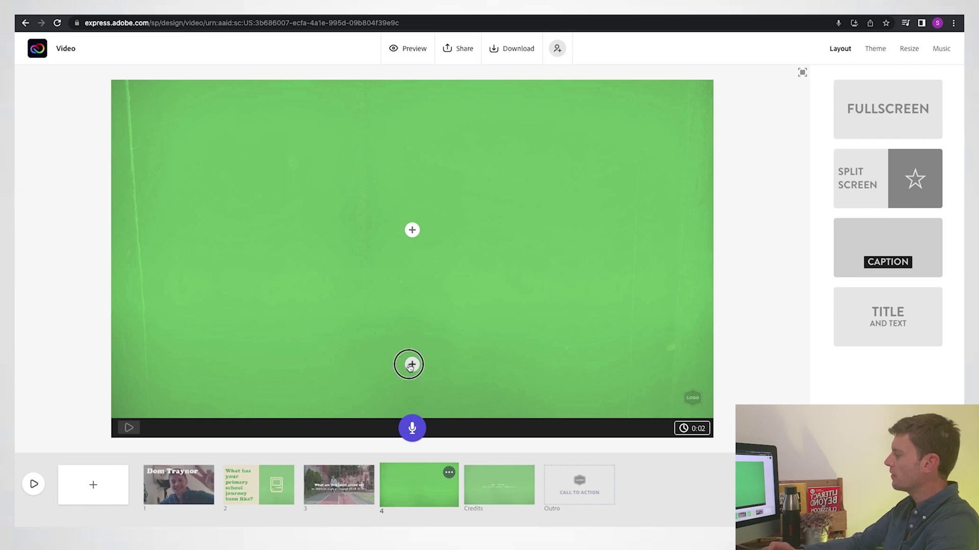
# Paste the teacher sentences as scene 4's caption and make the text smaller
pyautogui.click(411, 364)
pyautogui.press('super+v')
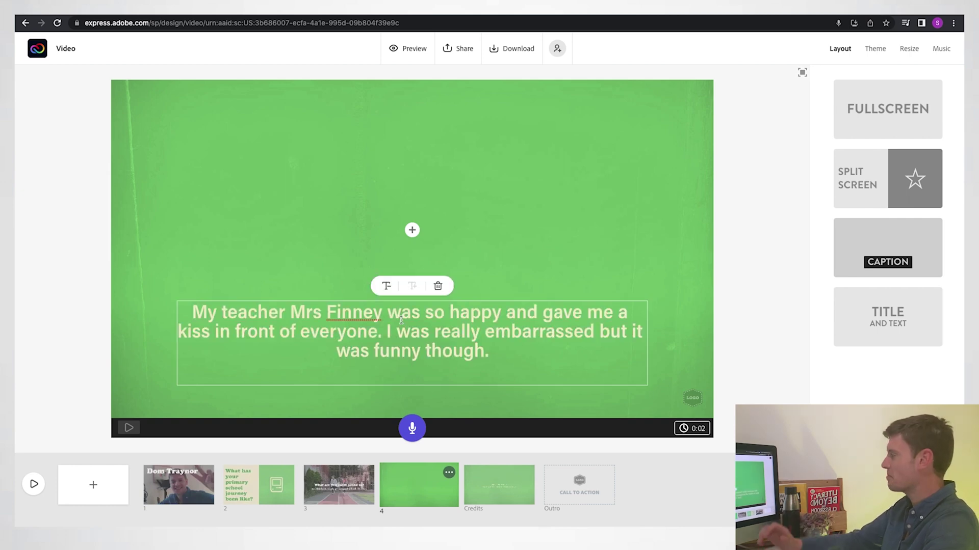
pyautogui.click(386, 286)
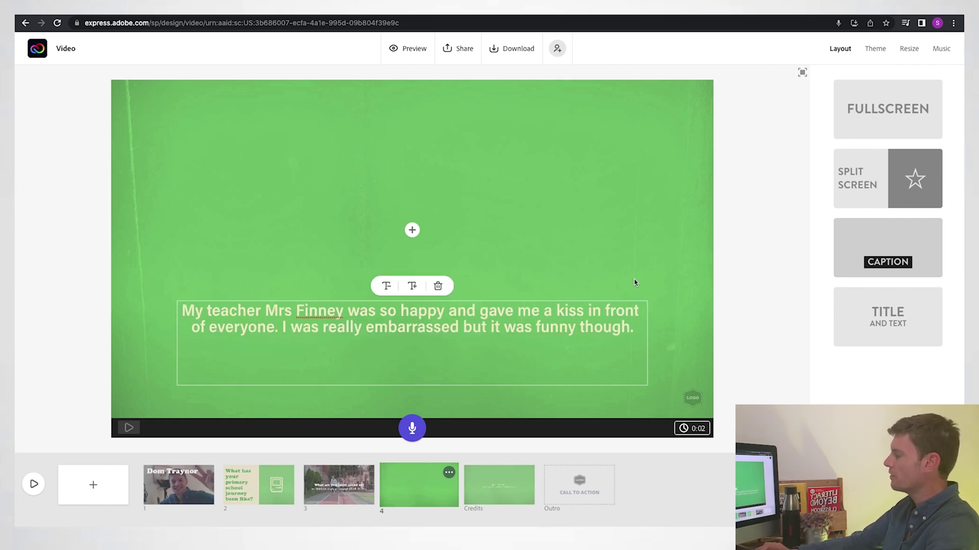
# Use the athletics hurdles photo as scene 4's background and return to the scene layouts
pyautogui.click(412, 229)
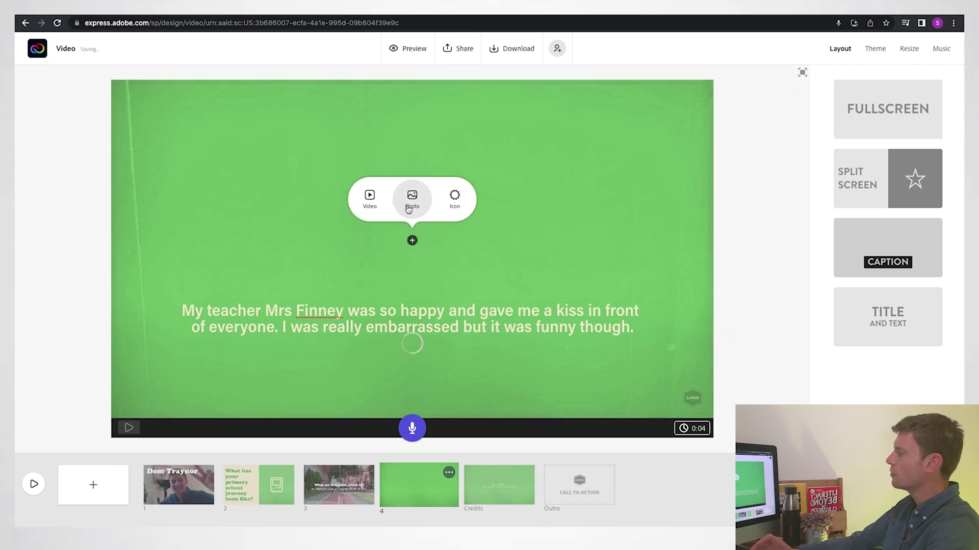
pyautogui.click(411, 198)
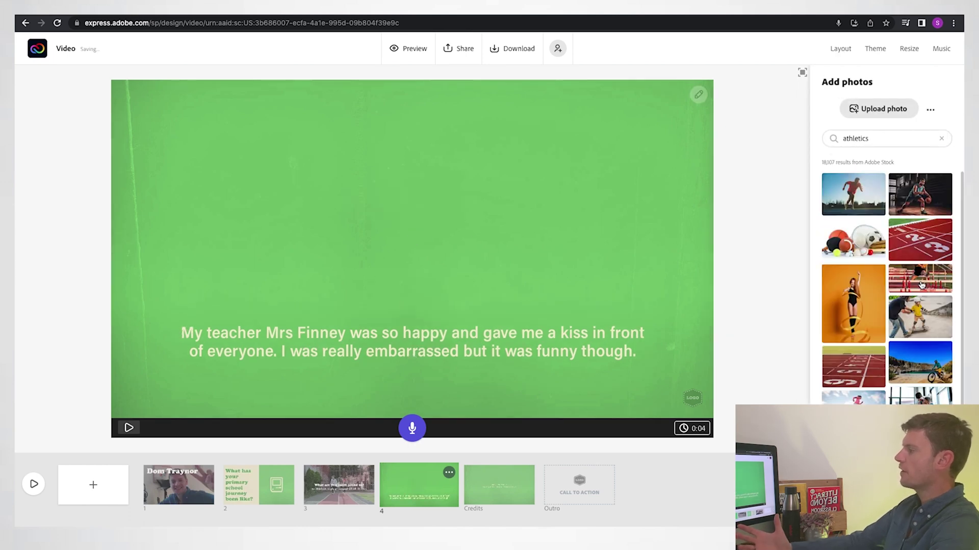
pyautogui.click(921, 280)
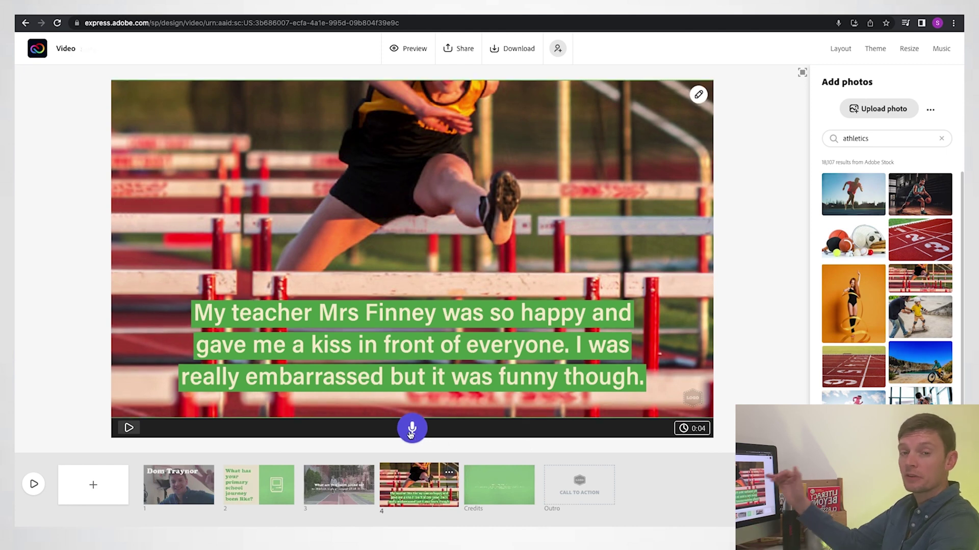
pyautogui.click(411, 432)
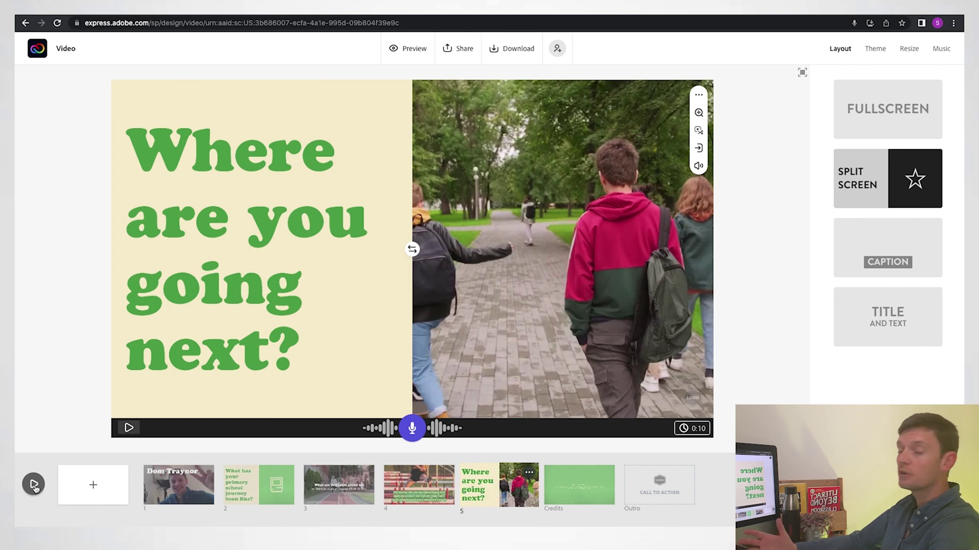
# Play the whole video from the first scene in the preview player
pyautogui.click(35, 486)
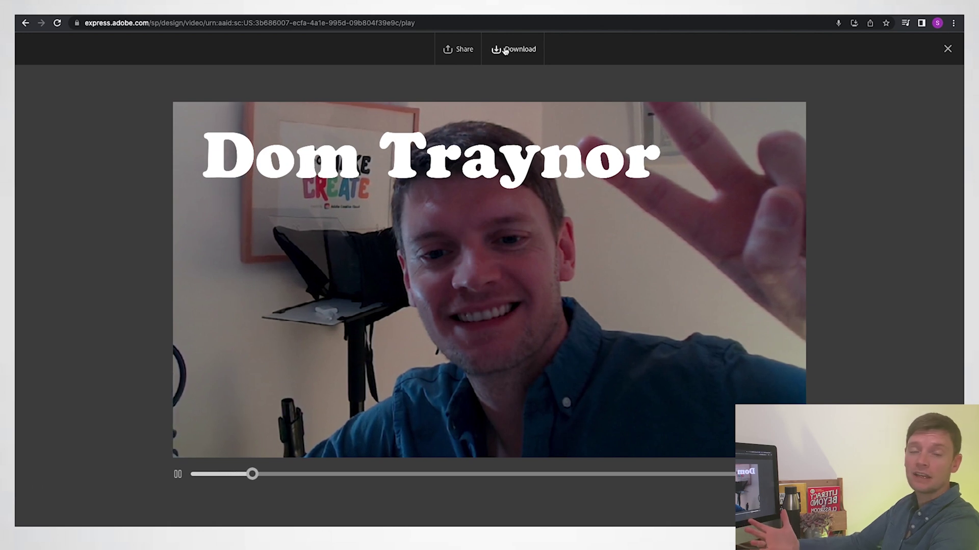
# Publish the video titled Transition and create its shareable link
pyautogui.click(476, 50)
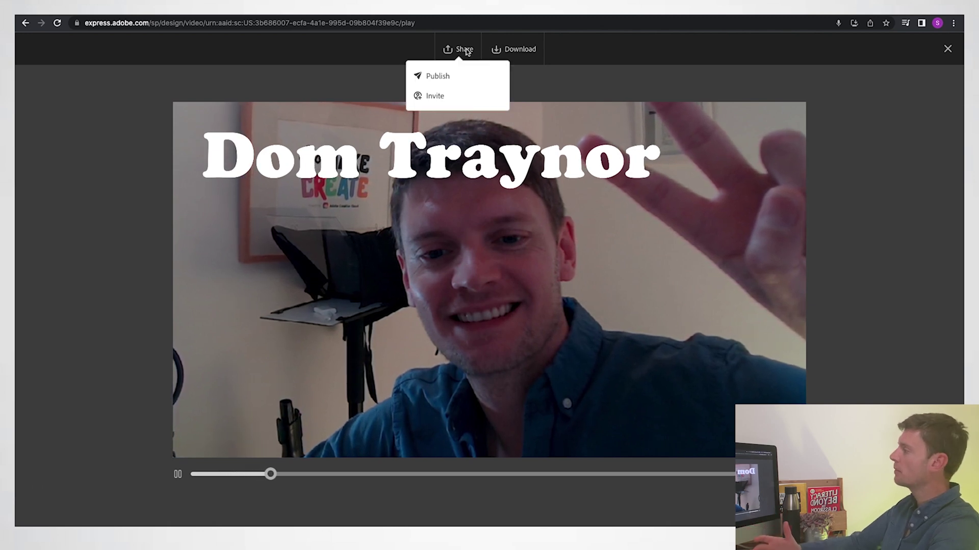
pyautogui.click(455, 77)
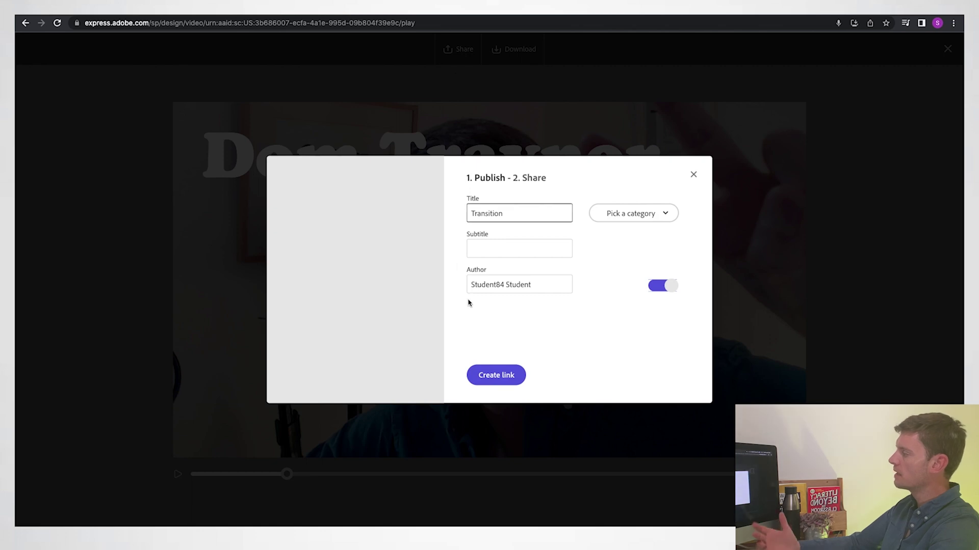
pyautogui.click(506, 376)
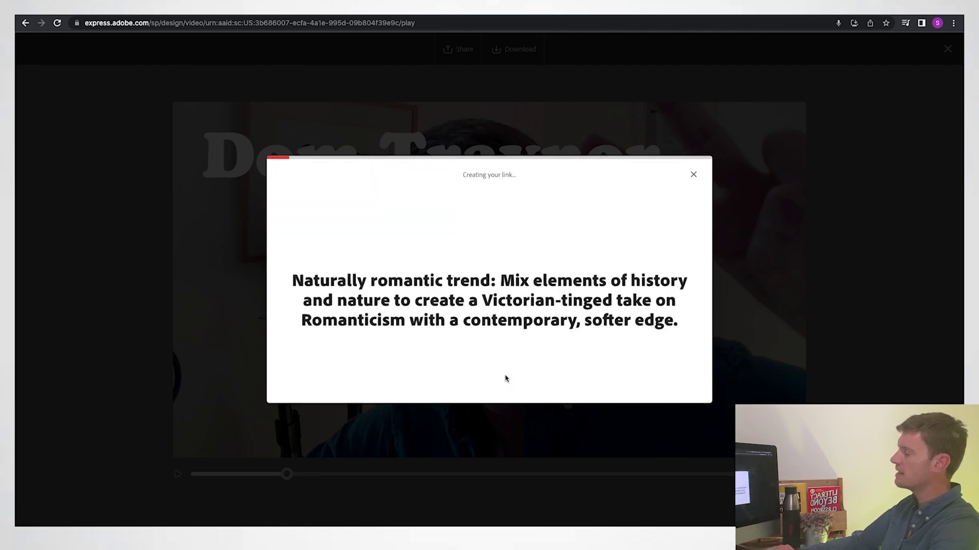